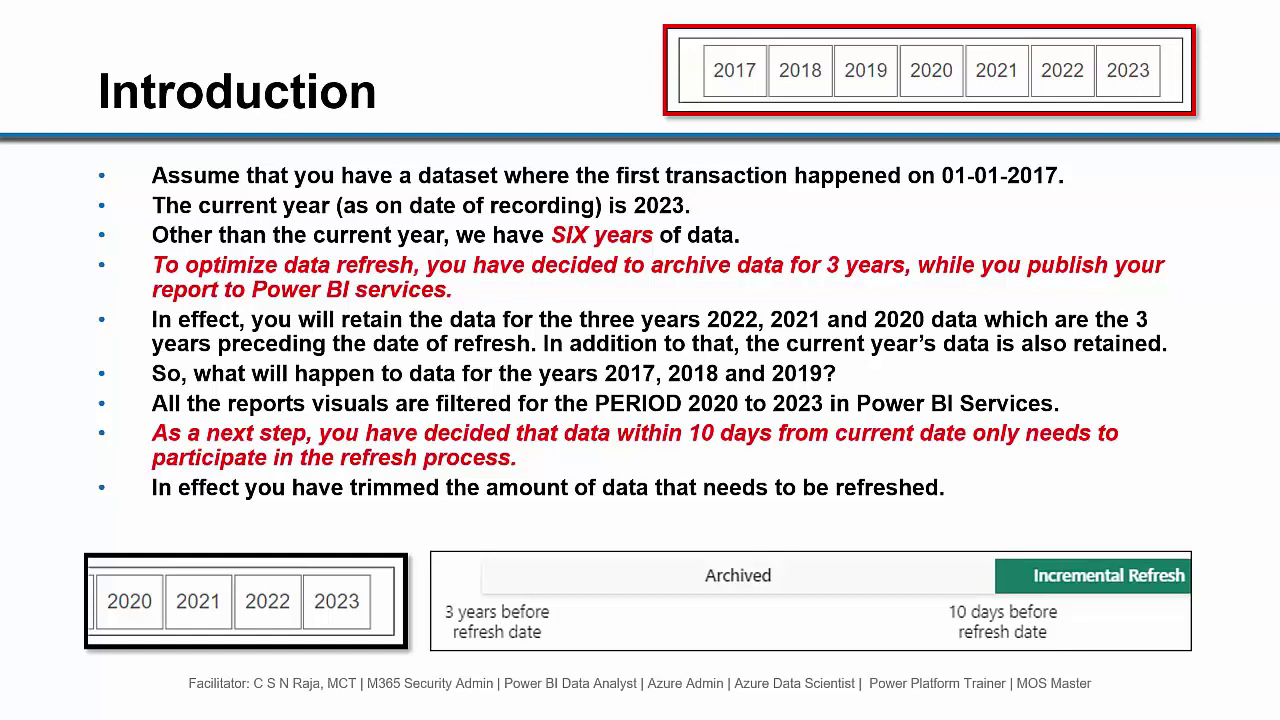
# Step: Reveal the final bullet about incremental refresh on the 'What will happen in the next year?' slide
pyautogui.press('Right')
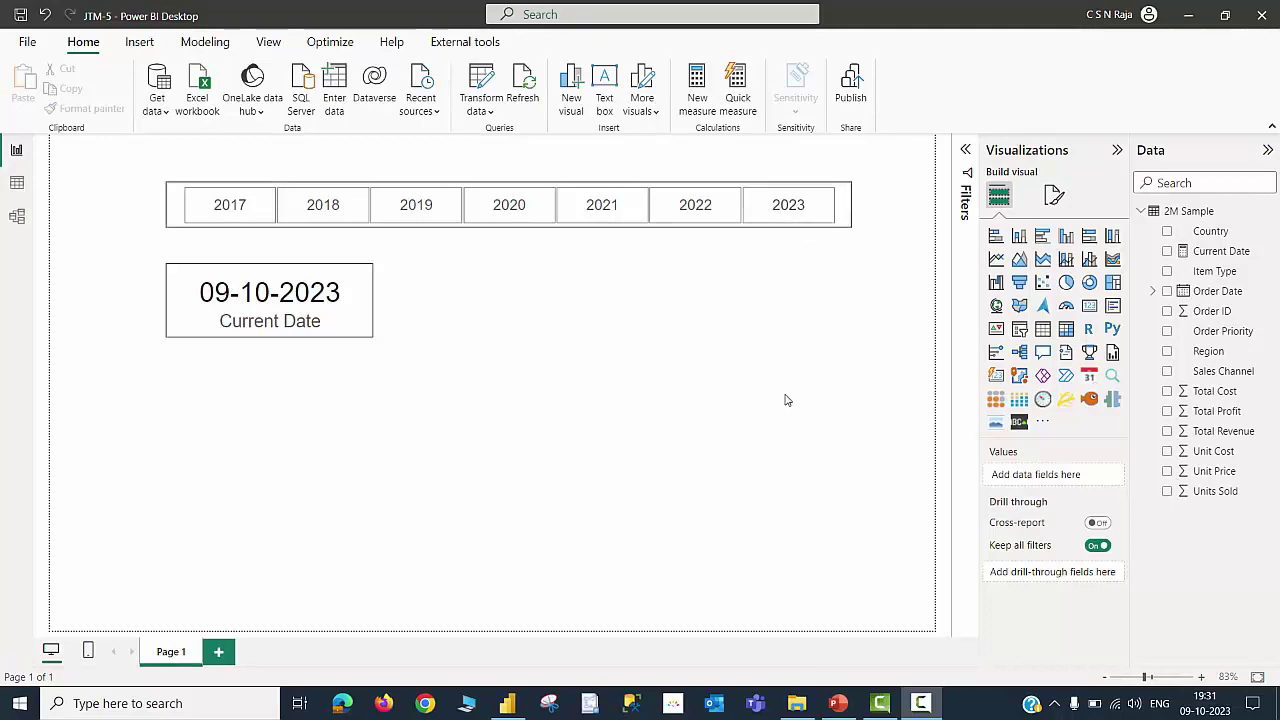
pyautogui.click(1210, 251)
pyautogui.scroll(3, 414, 147)
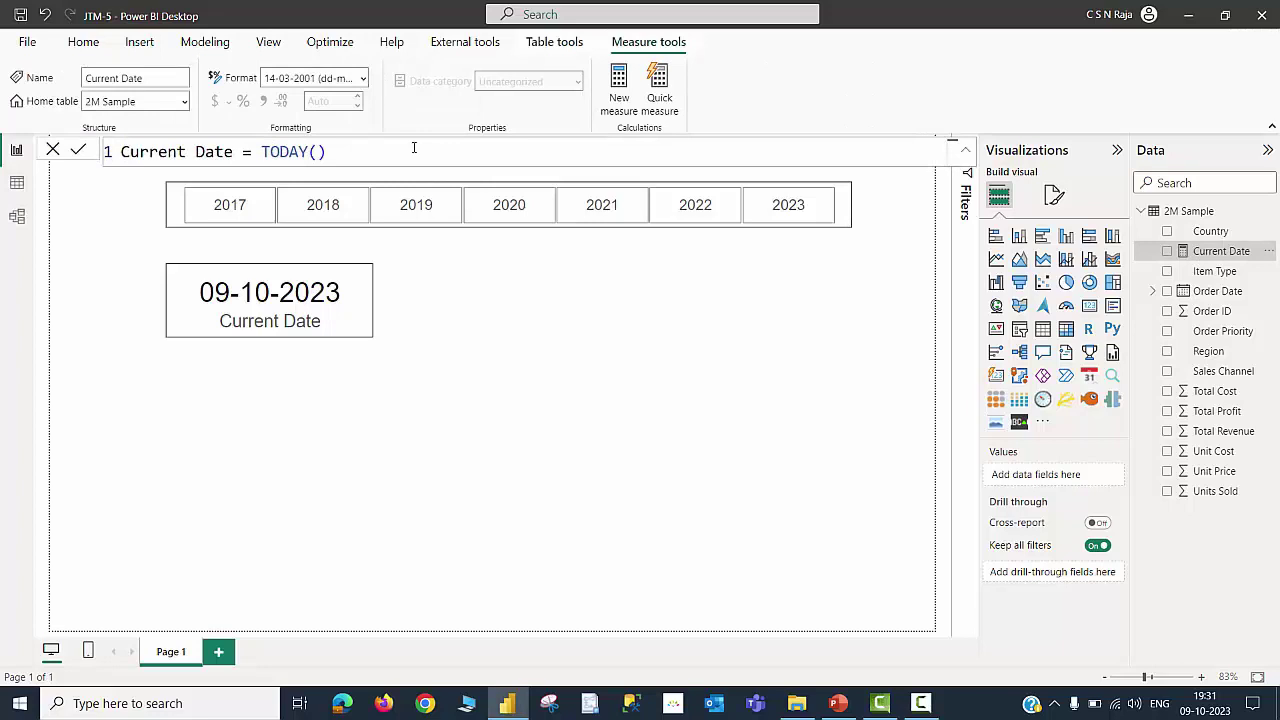
pyautogui.click(573, 404)
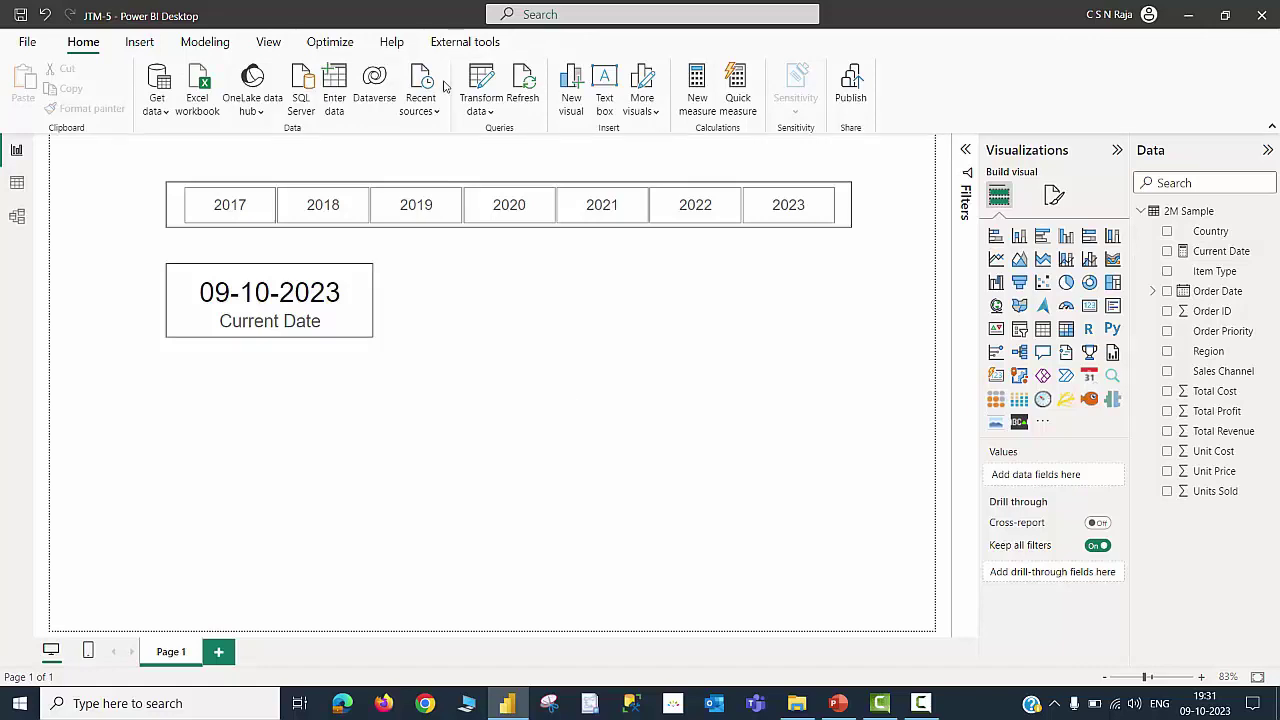
pyautogui.click(481, 84)
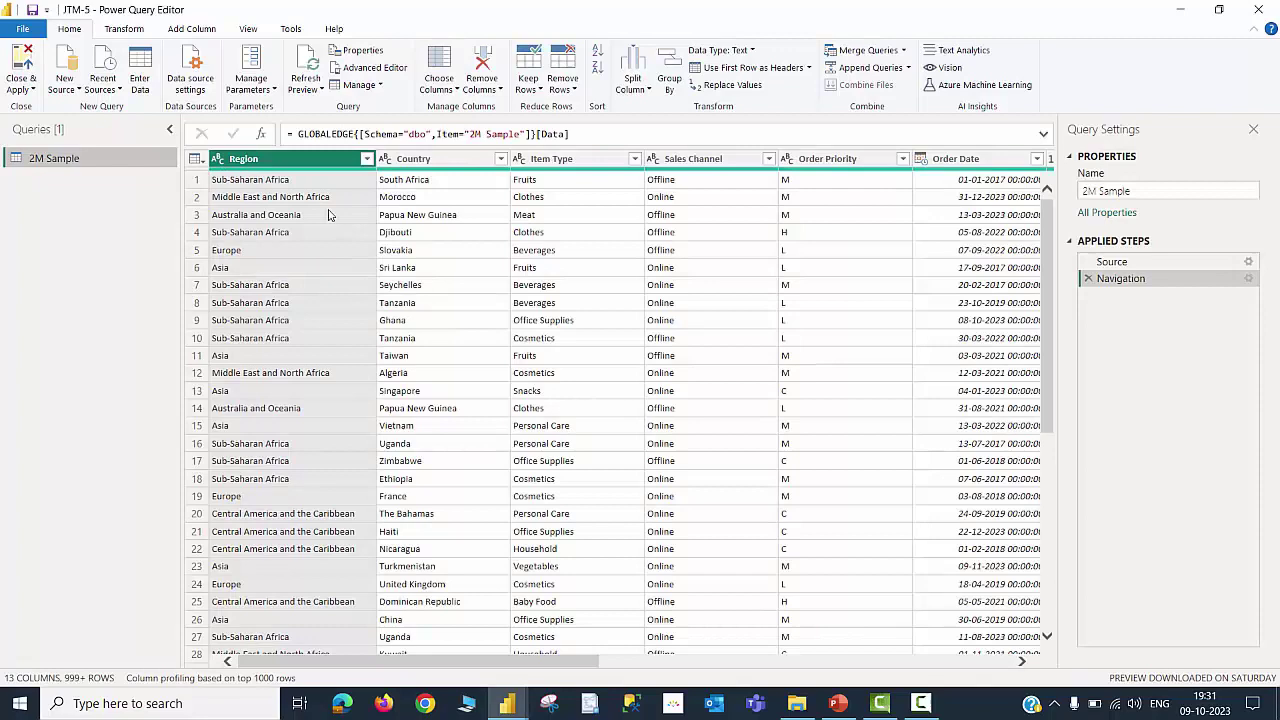
pyautogui.click(251, 88)
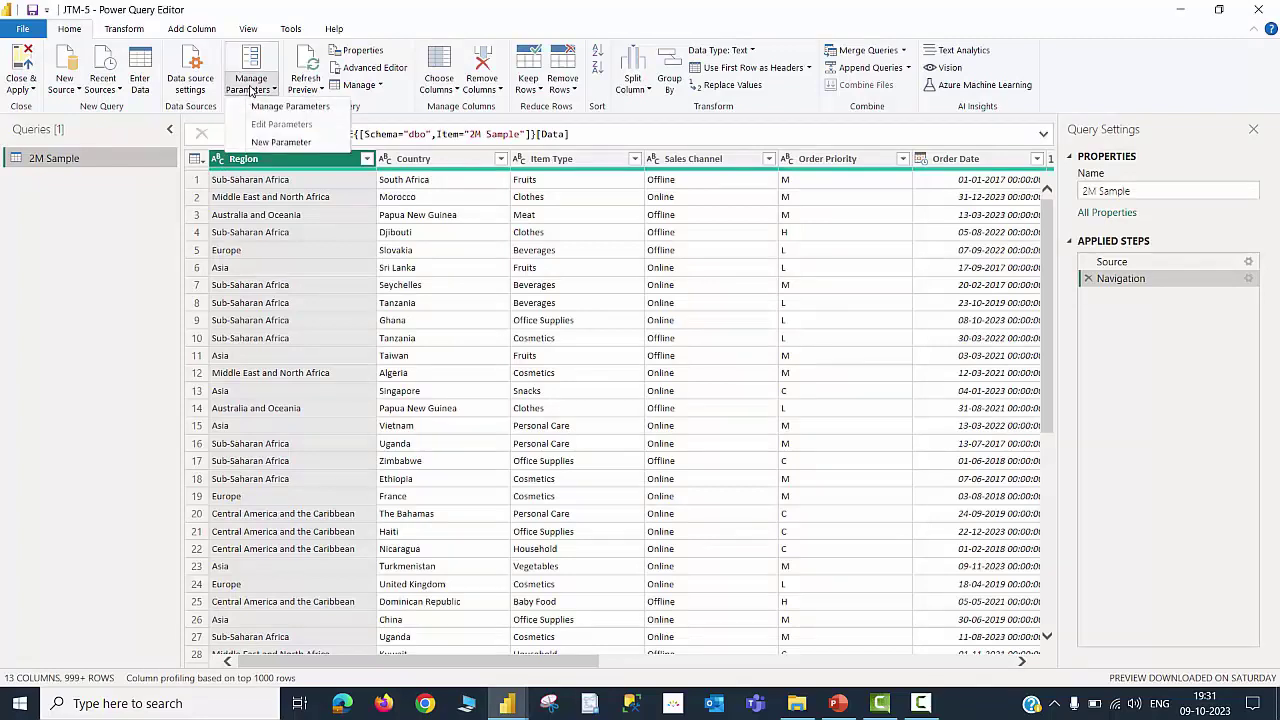
pyautogui.click(280, 142)
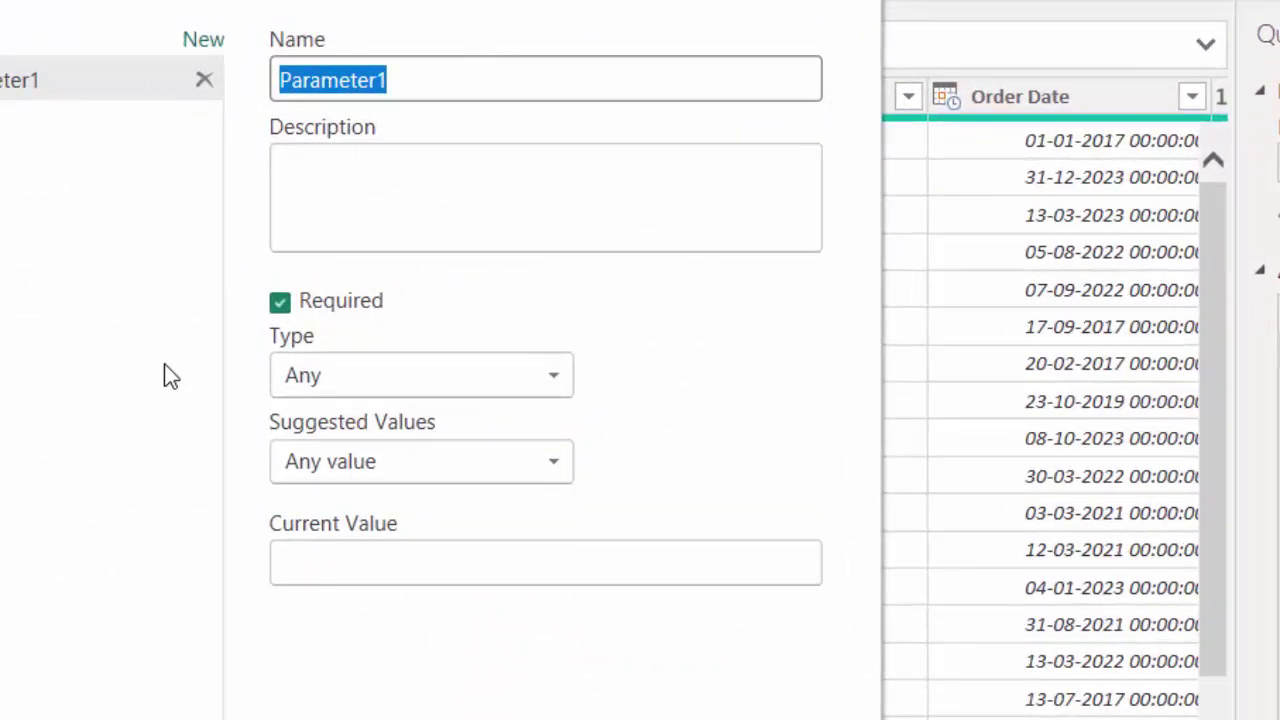
pyautogui.write('RangeStart')
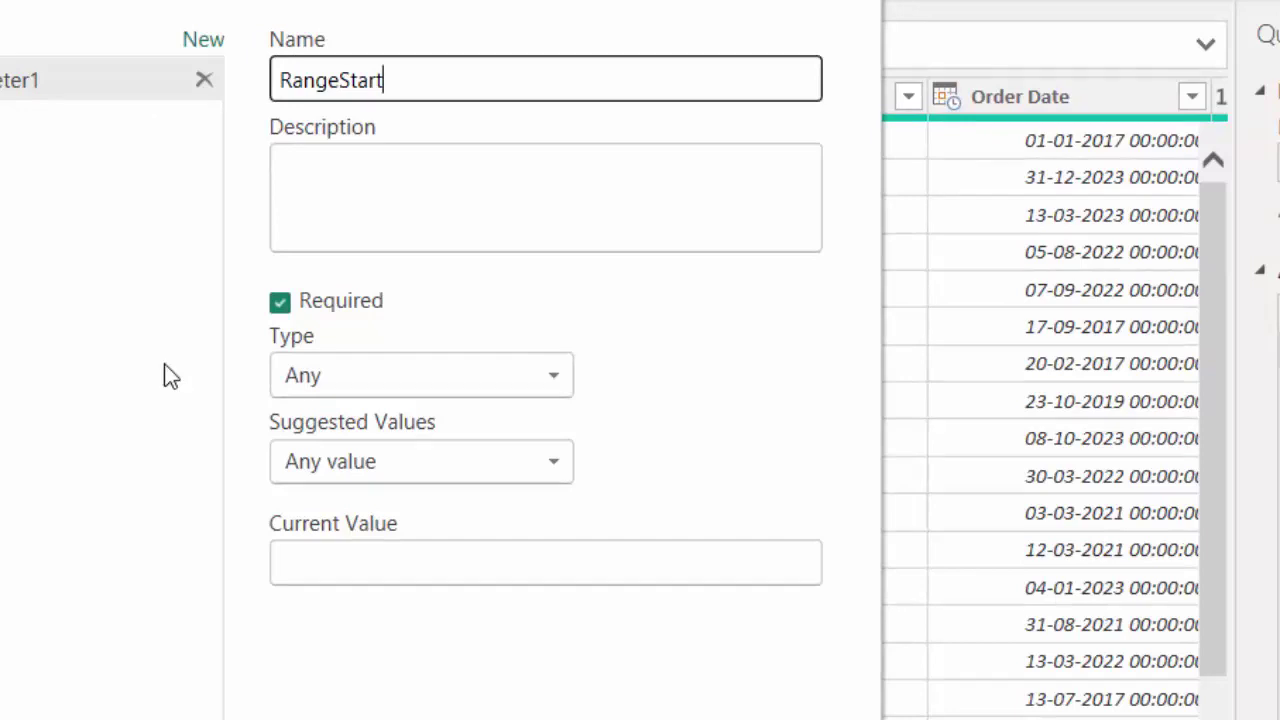
pyautogui.click(552, 380)
pyautogui.click(469, 486)
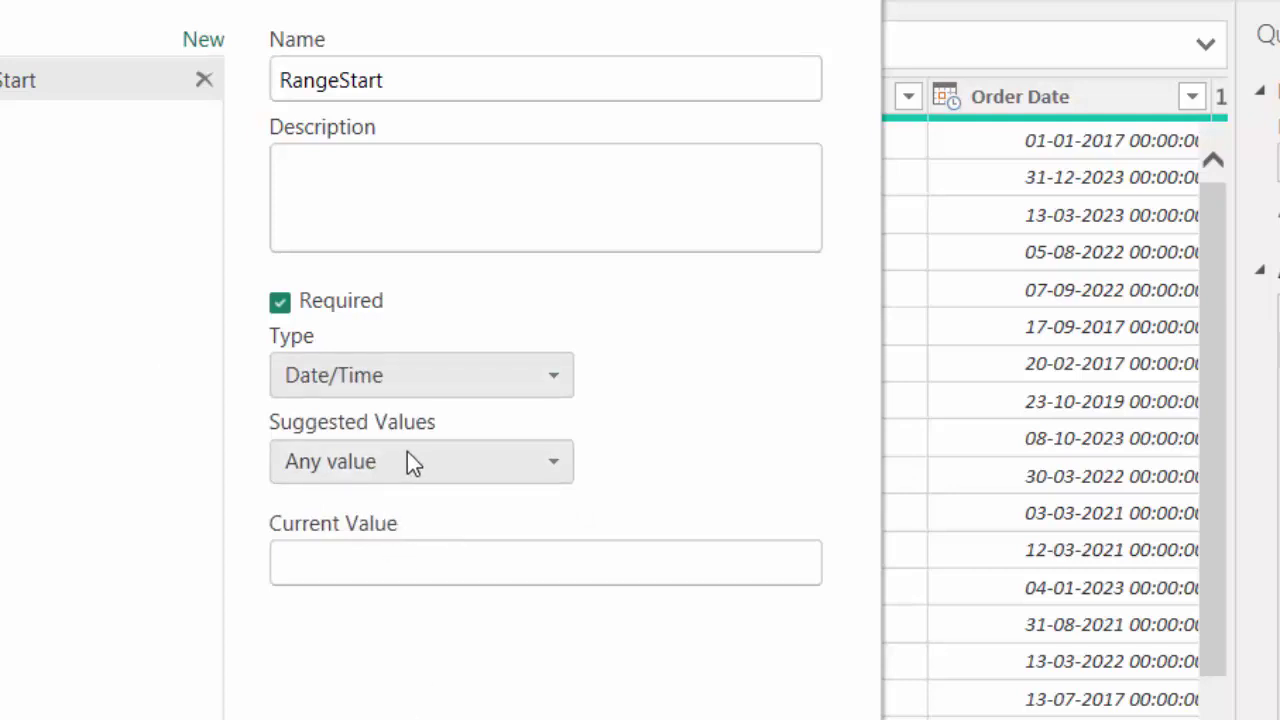
pyautogui.click(434, 560)
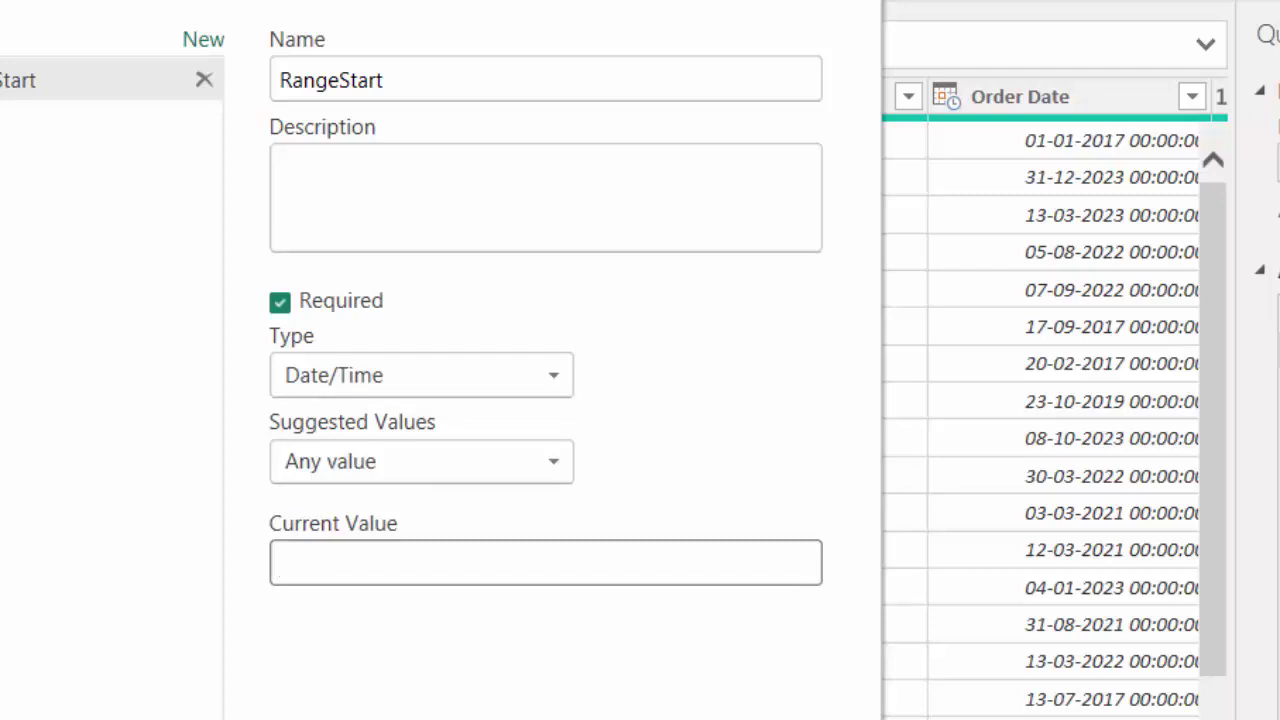
pyautogui.hotkey('ctrl', 'v')
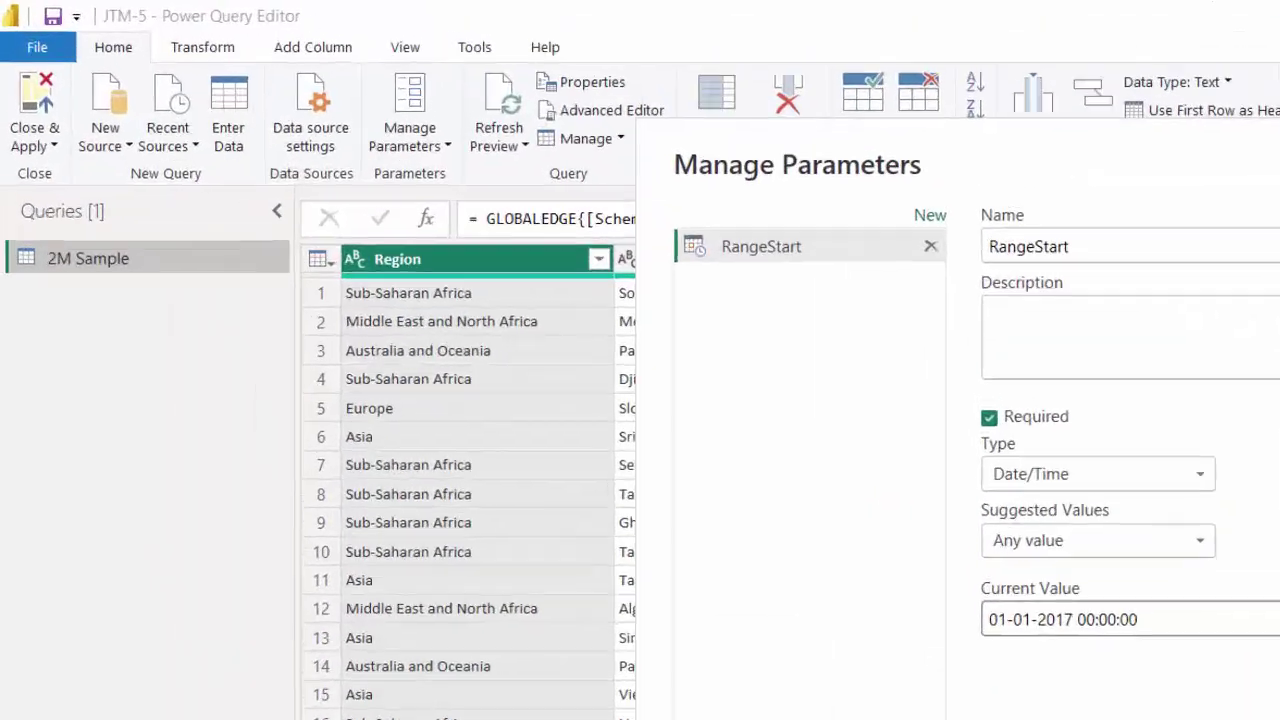
pyautogui.click(732, 694)
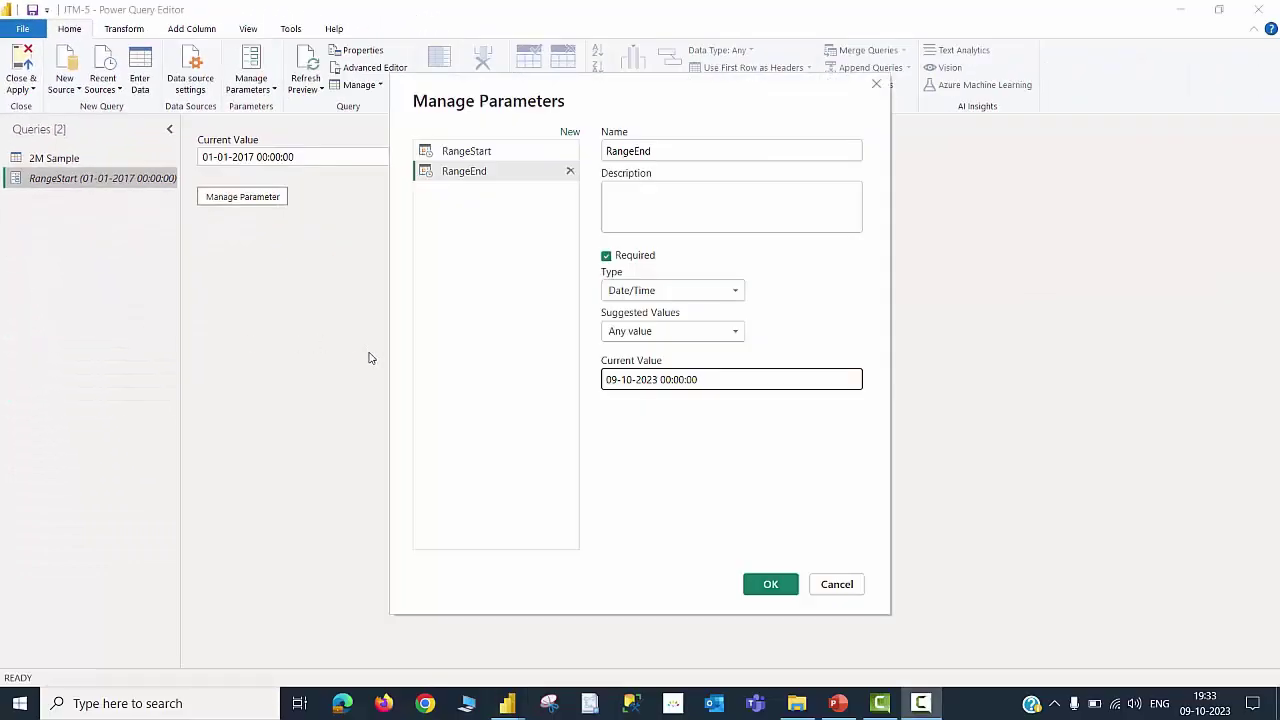
# Step: Add the RangeEnd Date/Time parameter set to 09-10-2023, today's date on the taskbar clock
pyautogui.click(698, 150)
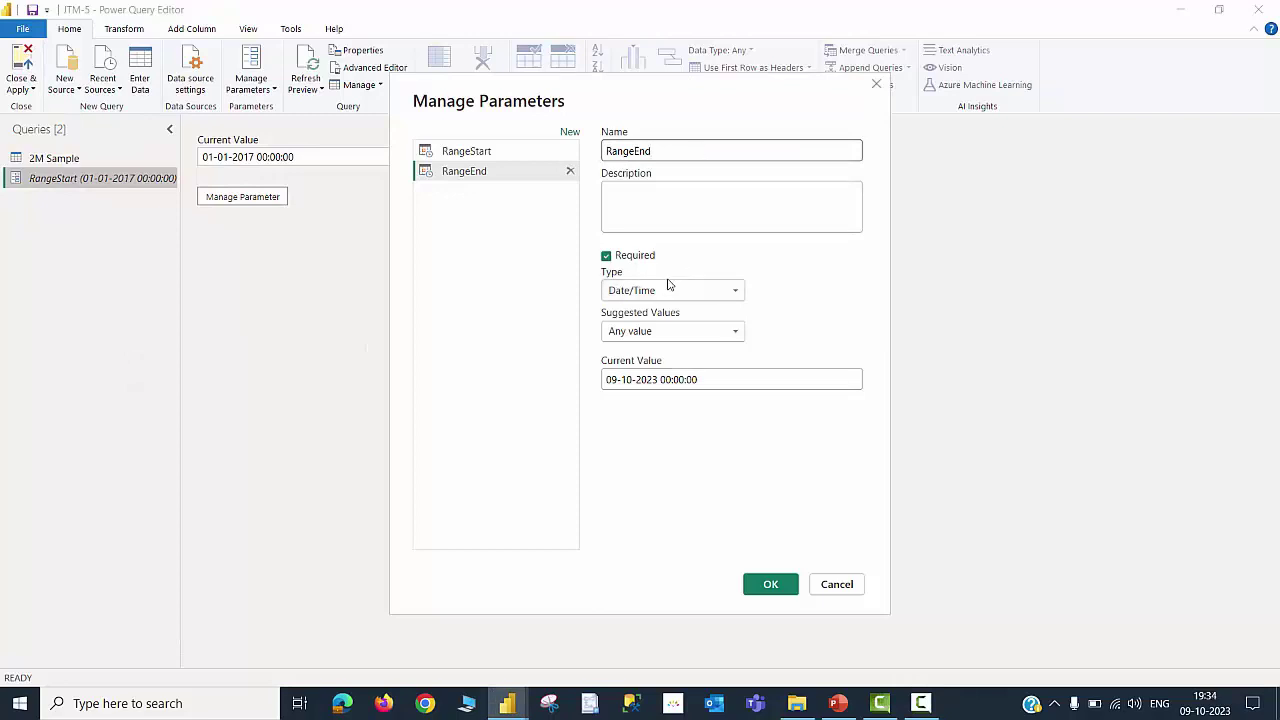
pyautogui.click(761, 377)
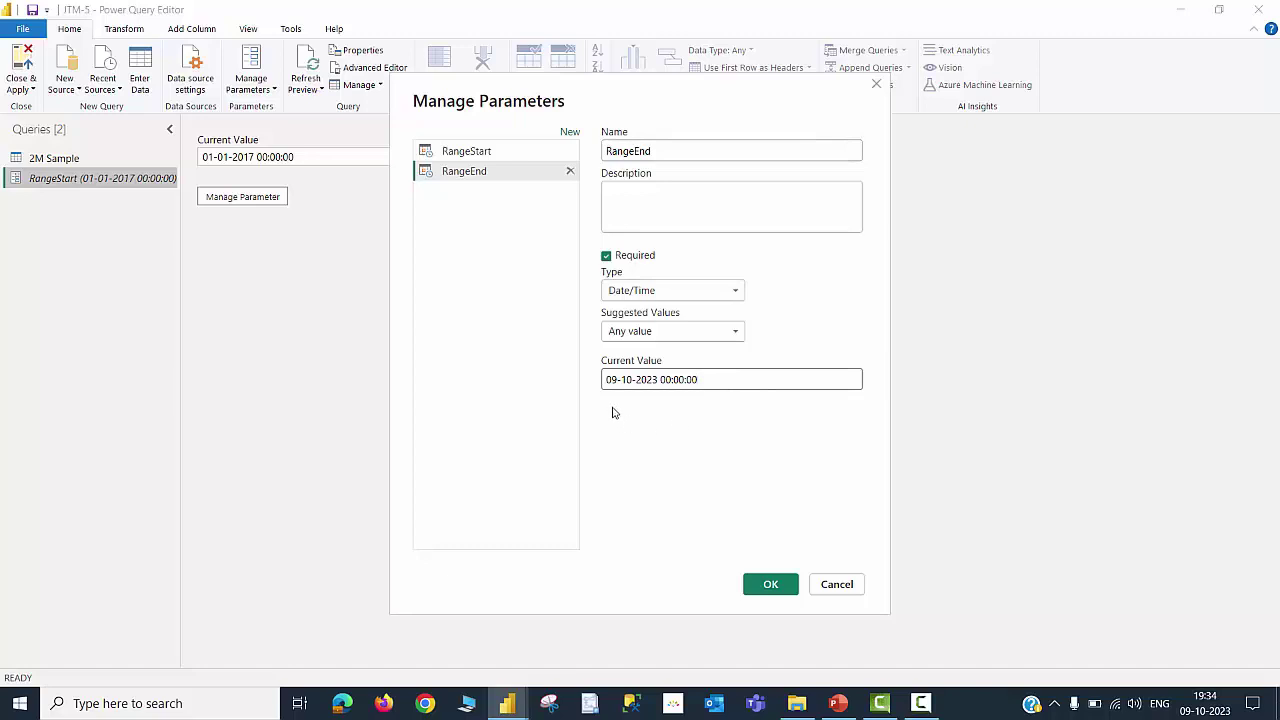
pyautogui.click(1218, 712)
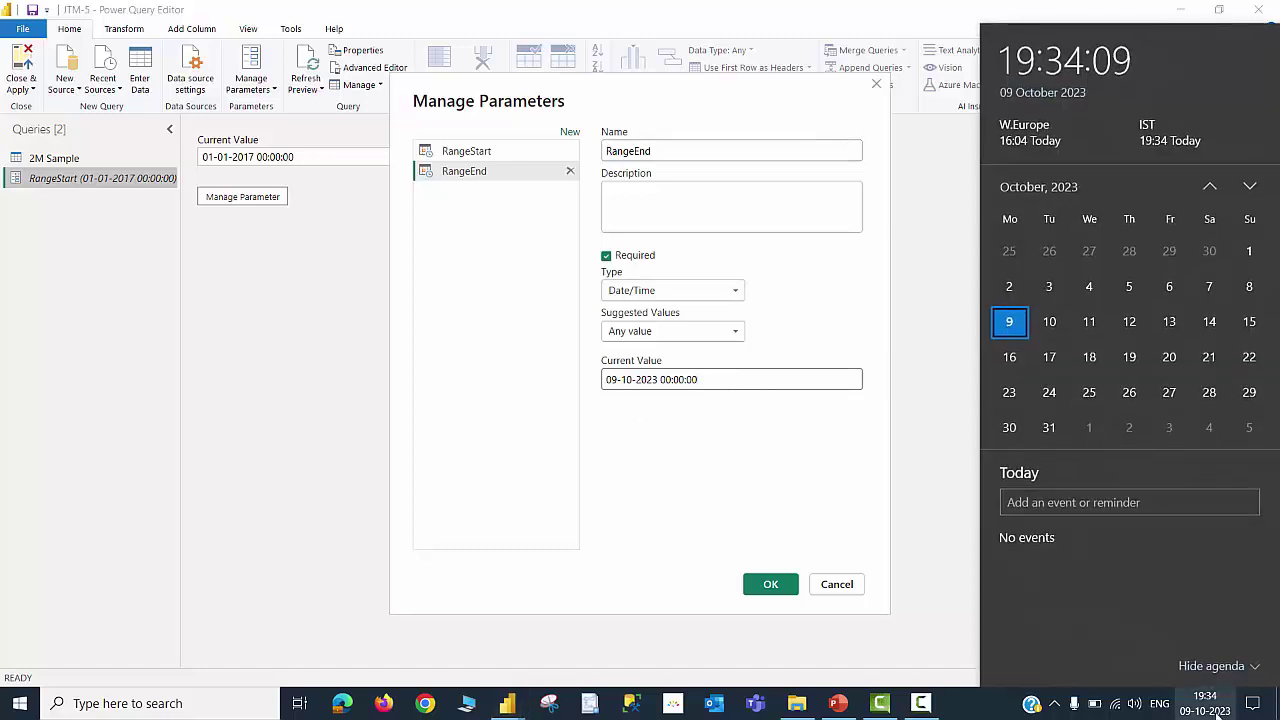
pyautogui.click(757, 585)
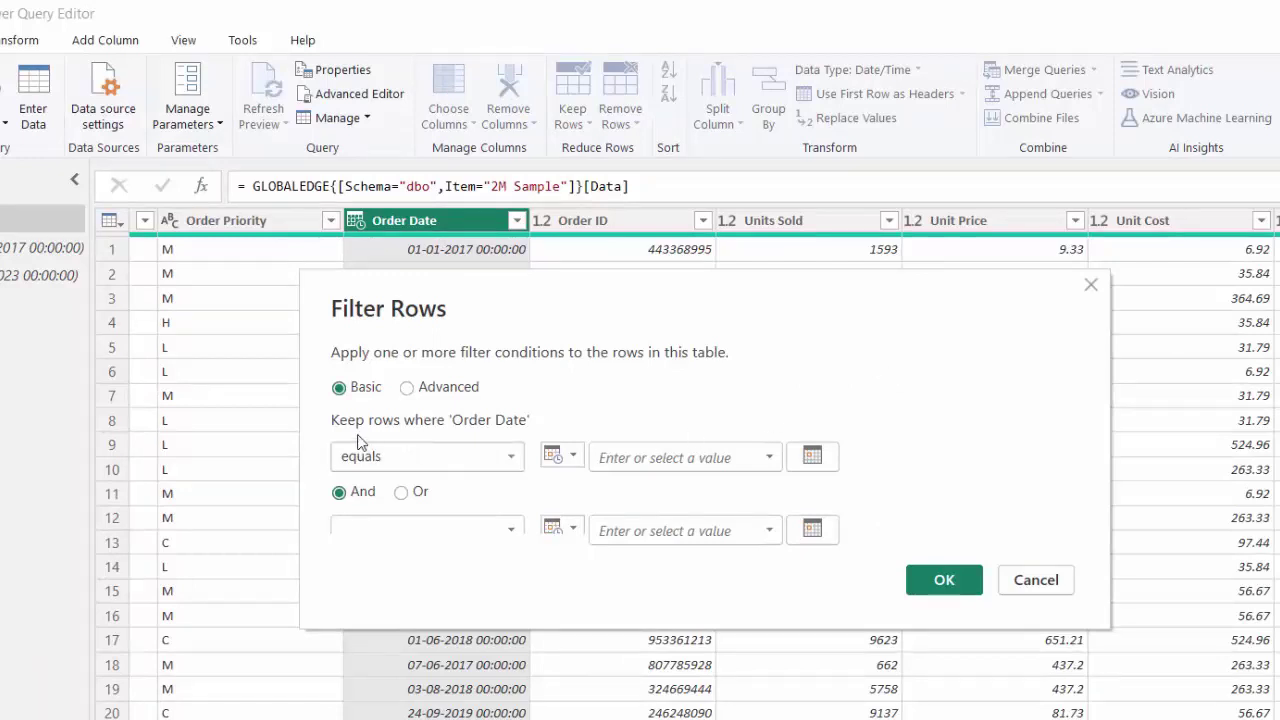
# Step: Set the first Order Date condition to 'is after or equal to' parameter RangeStart
pyautogui.click(512, 460)
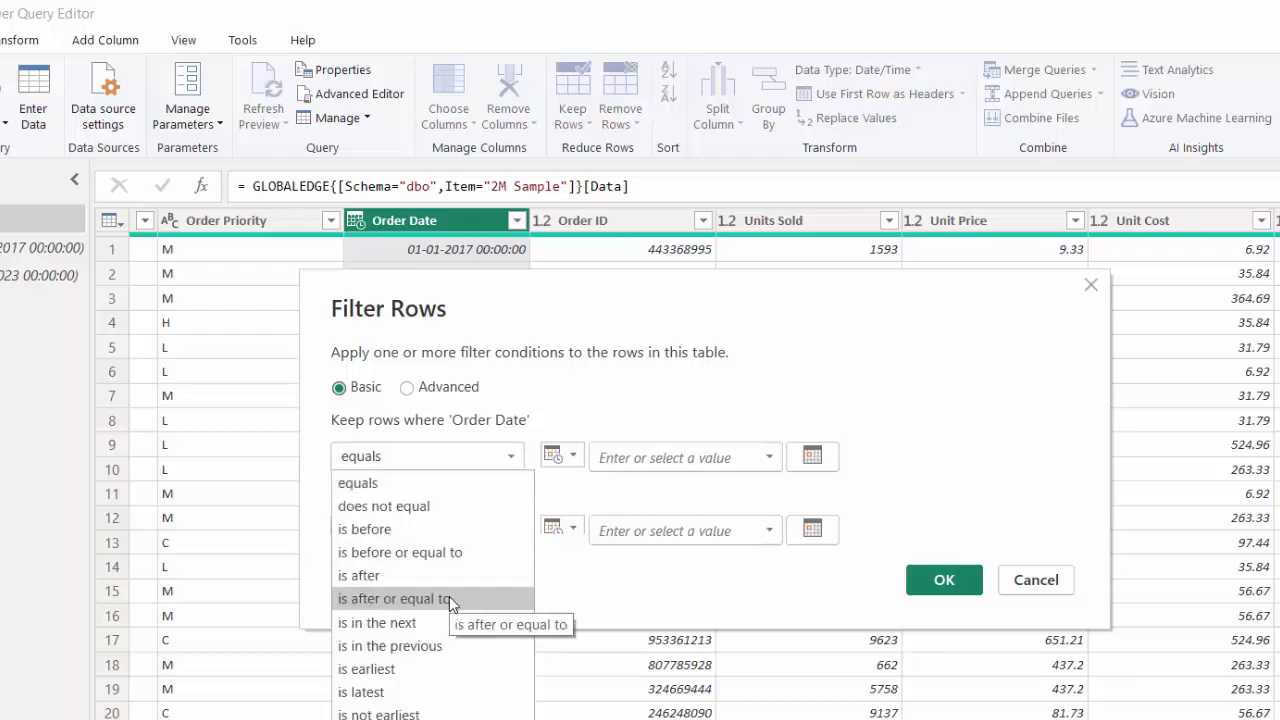
pyautogui.click(449, 598)
pyautogui.click(562, 456)
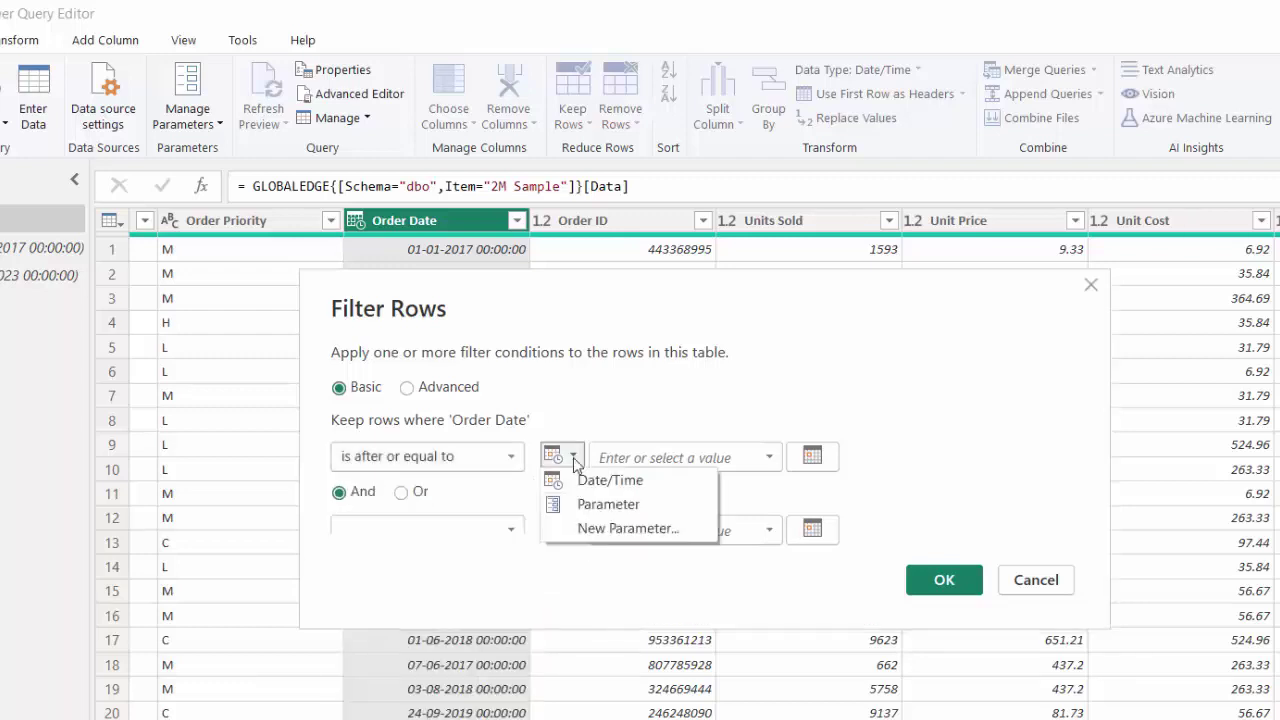
pyautogui.click(586, 506)
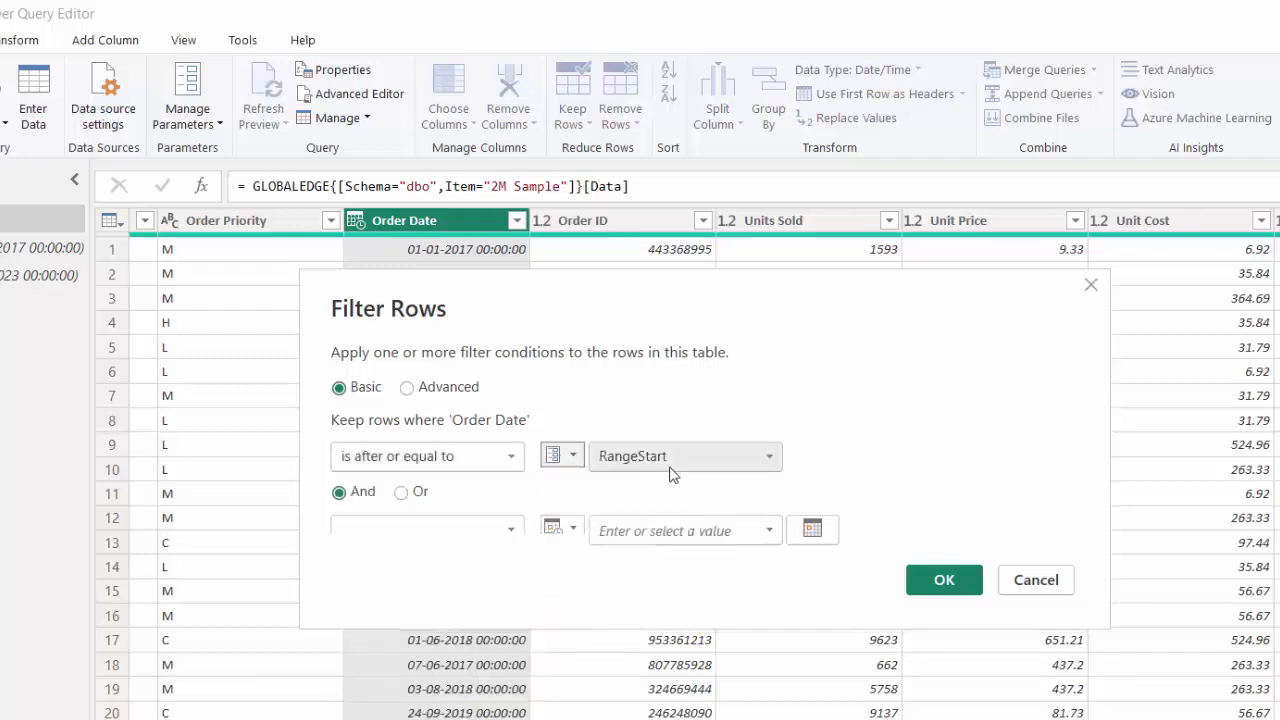
# Step: Set the second condition to 'is before or equal to' parameter RangeEnd and apply the filter
pyautogui.click(511, 530)
pyautogui.click(393, 128)
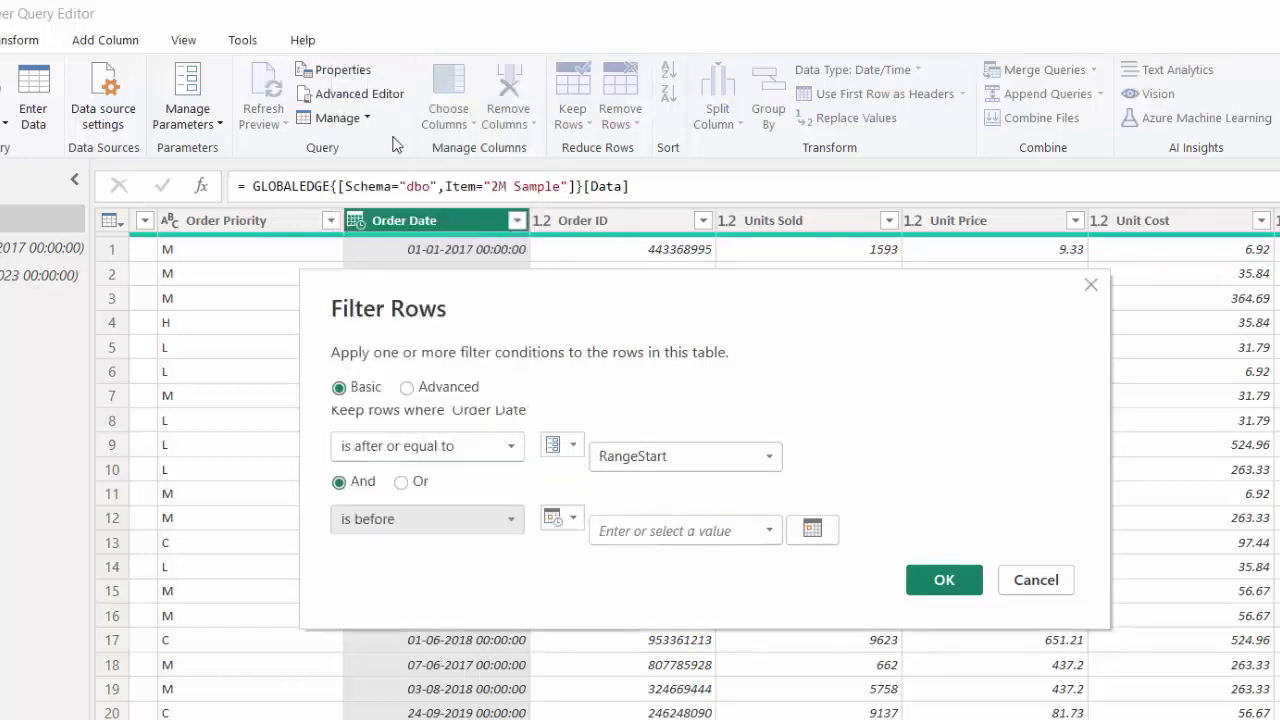
pyautogui.click(513, 522)
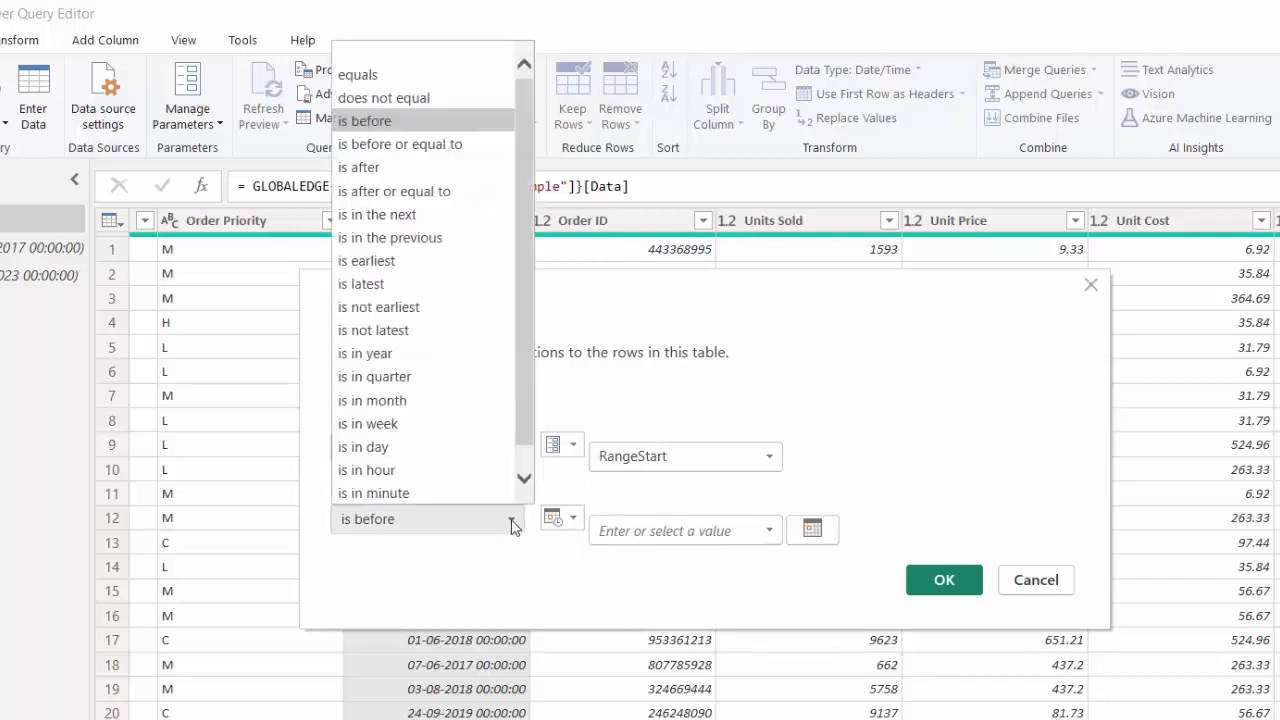
pyautogui.click(420, 143)
pyautogui.click(561, 517)
pyautogui.click(590, 563)
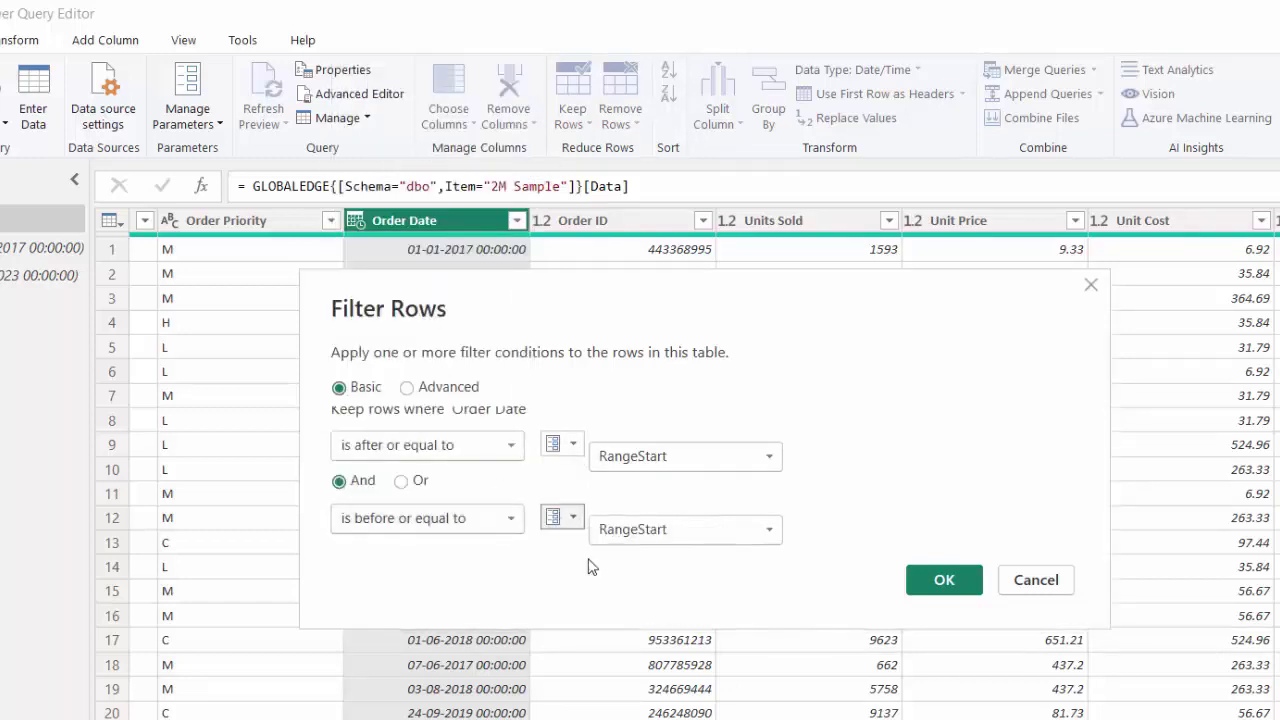
pyautogui.click(645, 540)
pyautogui.click(655, 578)
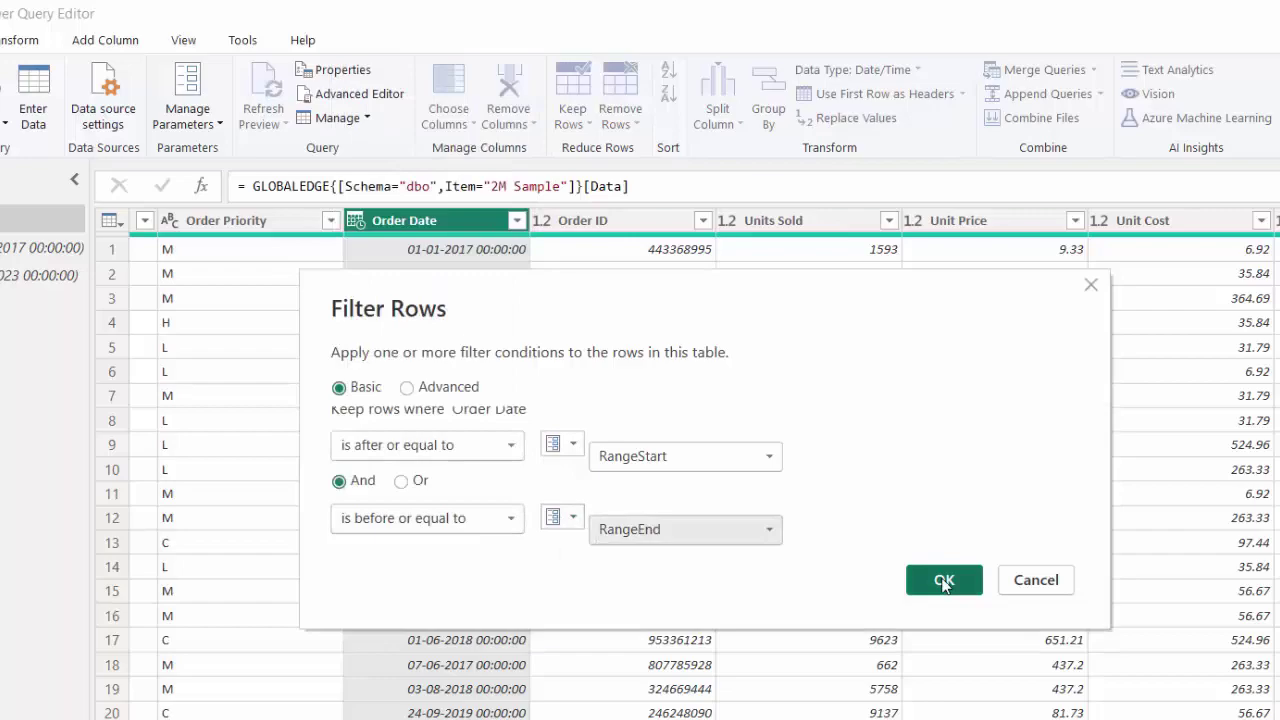
pyautogui.click(943, 580)
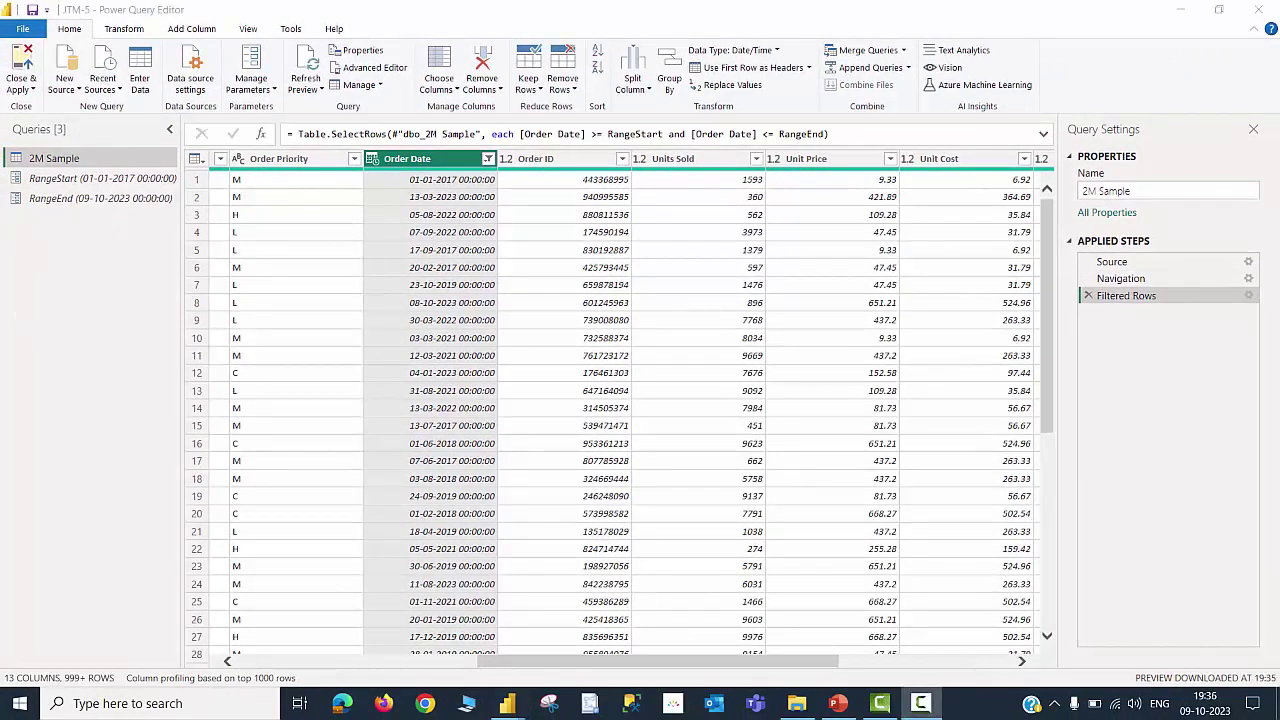
# Step: Close & Apply the query changes so the cards show Profit 760bn and Transactions 1935508
pyautogui.click(22, 66)
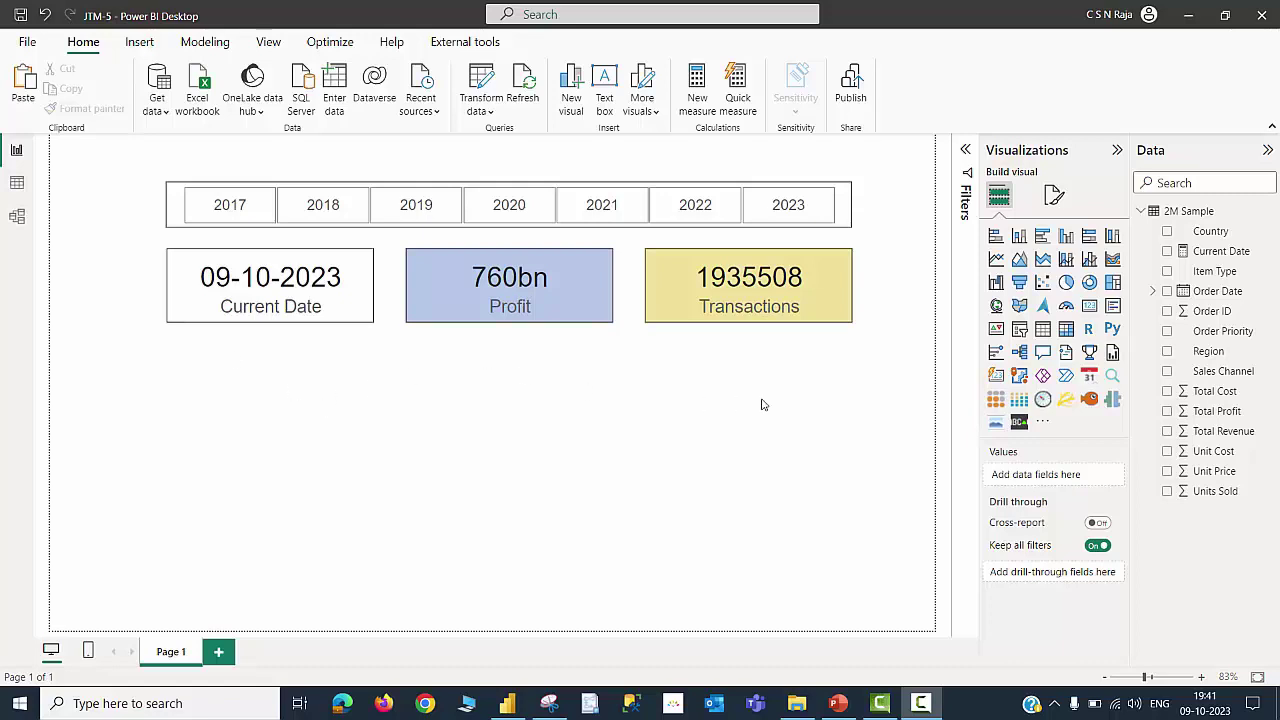
pyautogui.moveTo(808, 320)
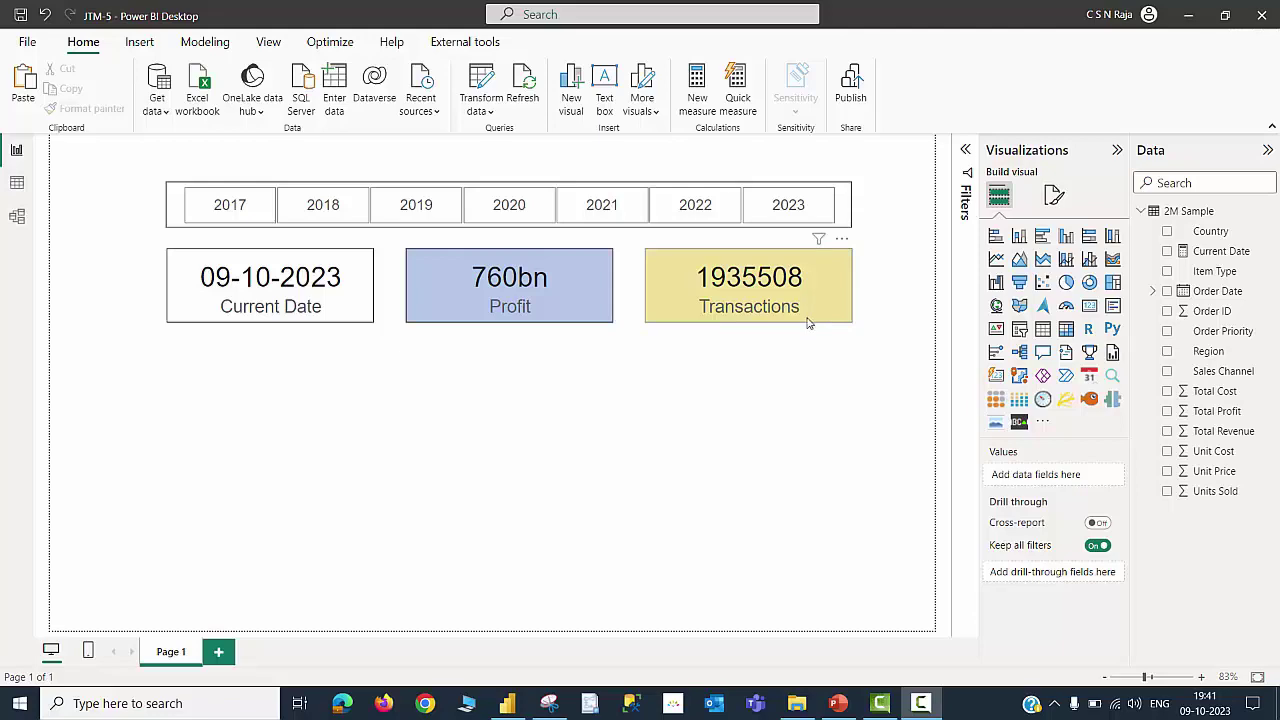
# Step: Change the Filtered Rows step's second condition to 'is before' RangeEnd
pyautogui.click(478, 90)
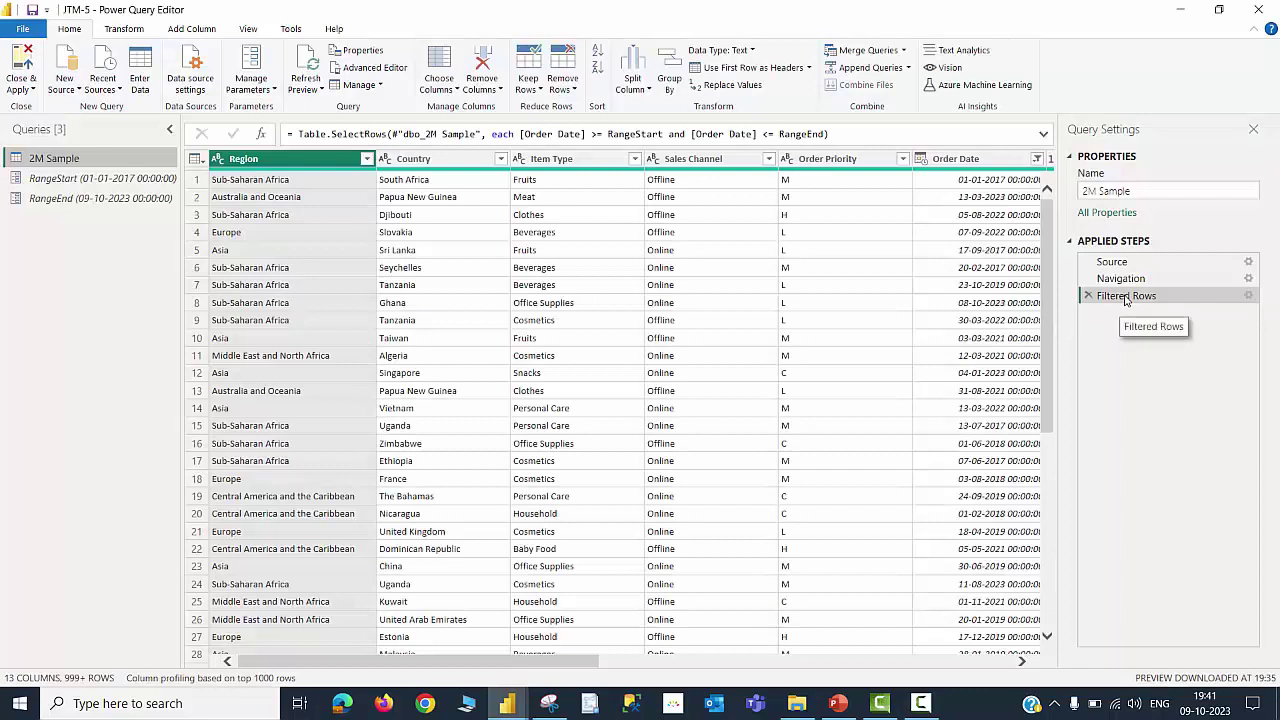
pyautogui.click(1248, 296)
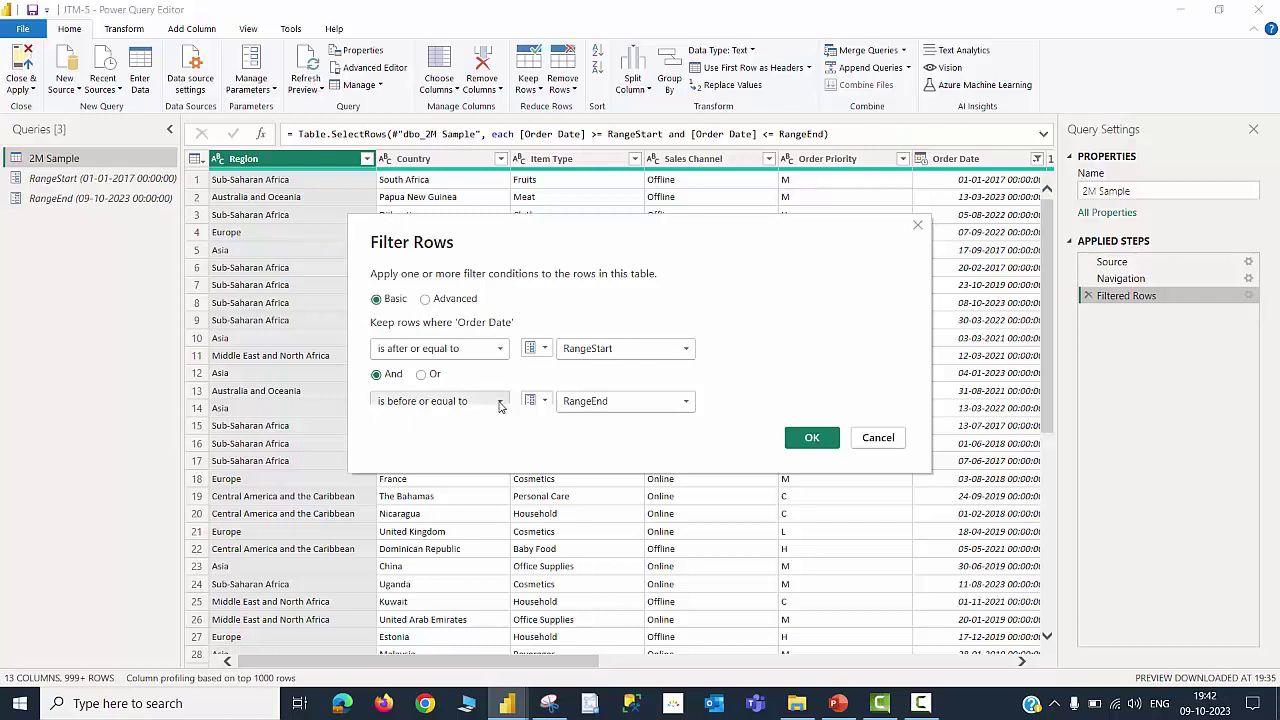
pyautogui.click(500, 401)
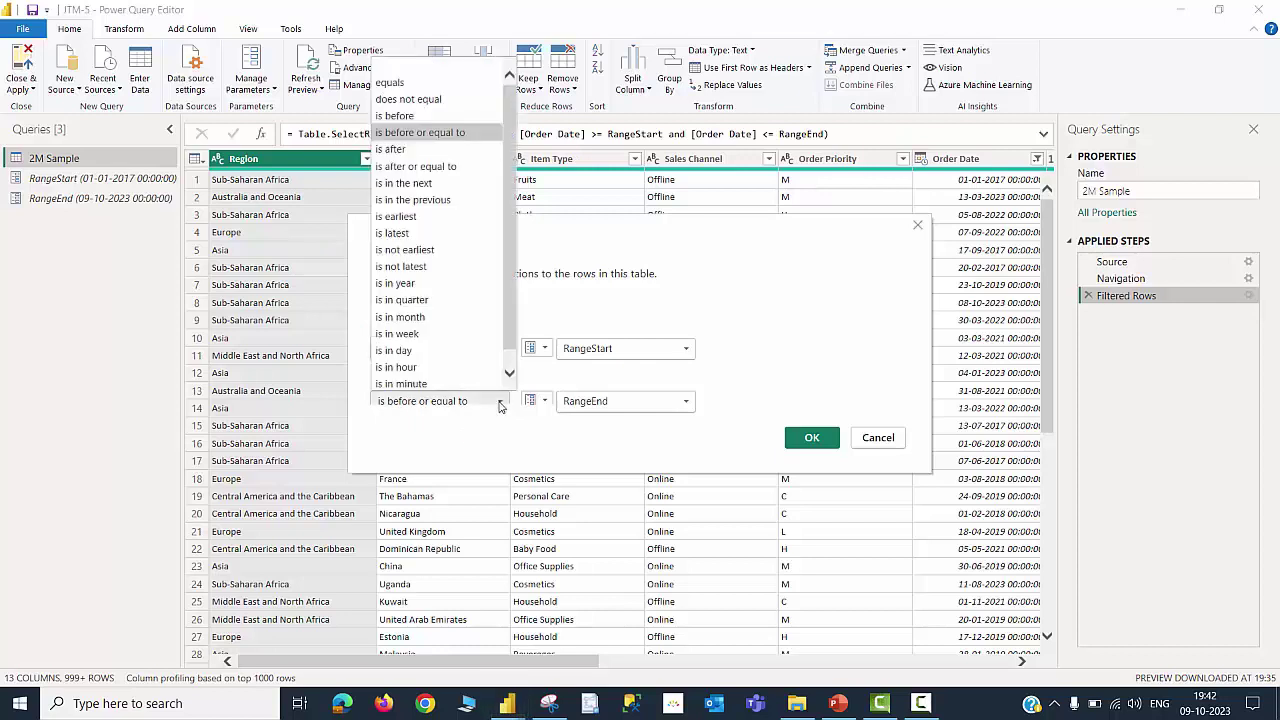
pyautogui.click(405, 114)
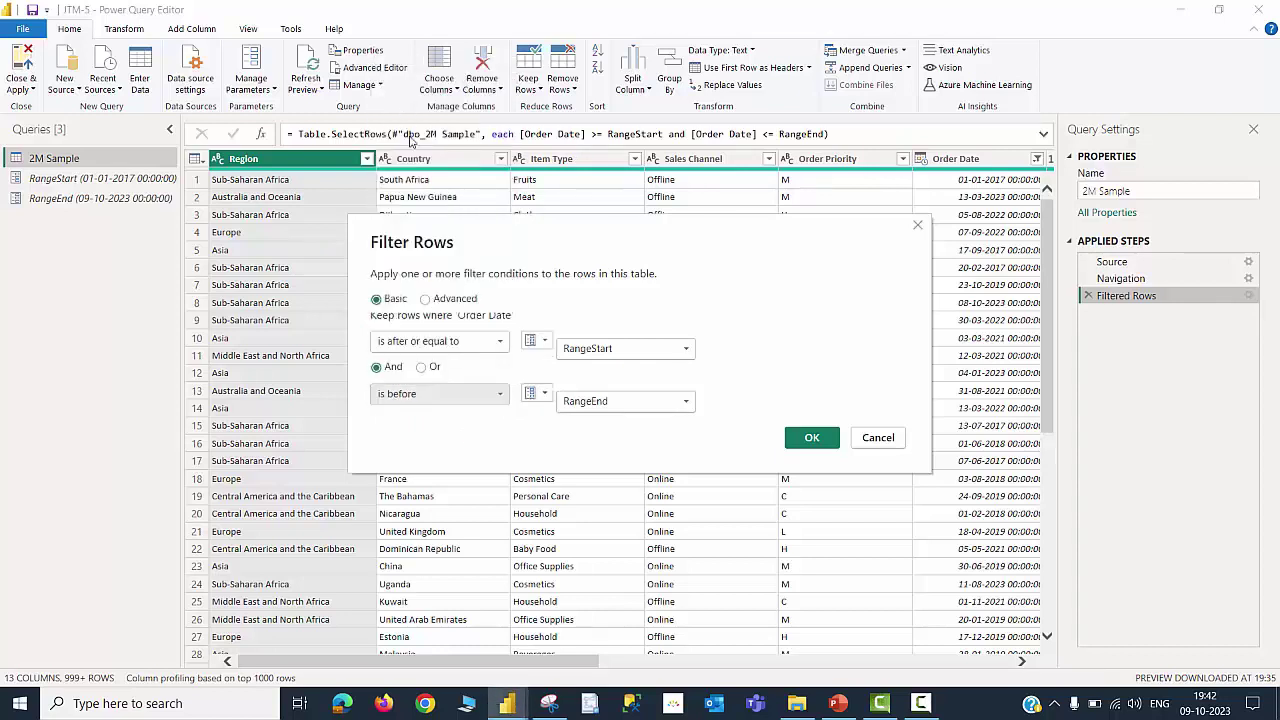
pyautogui.click(810, 444)
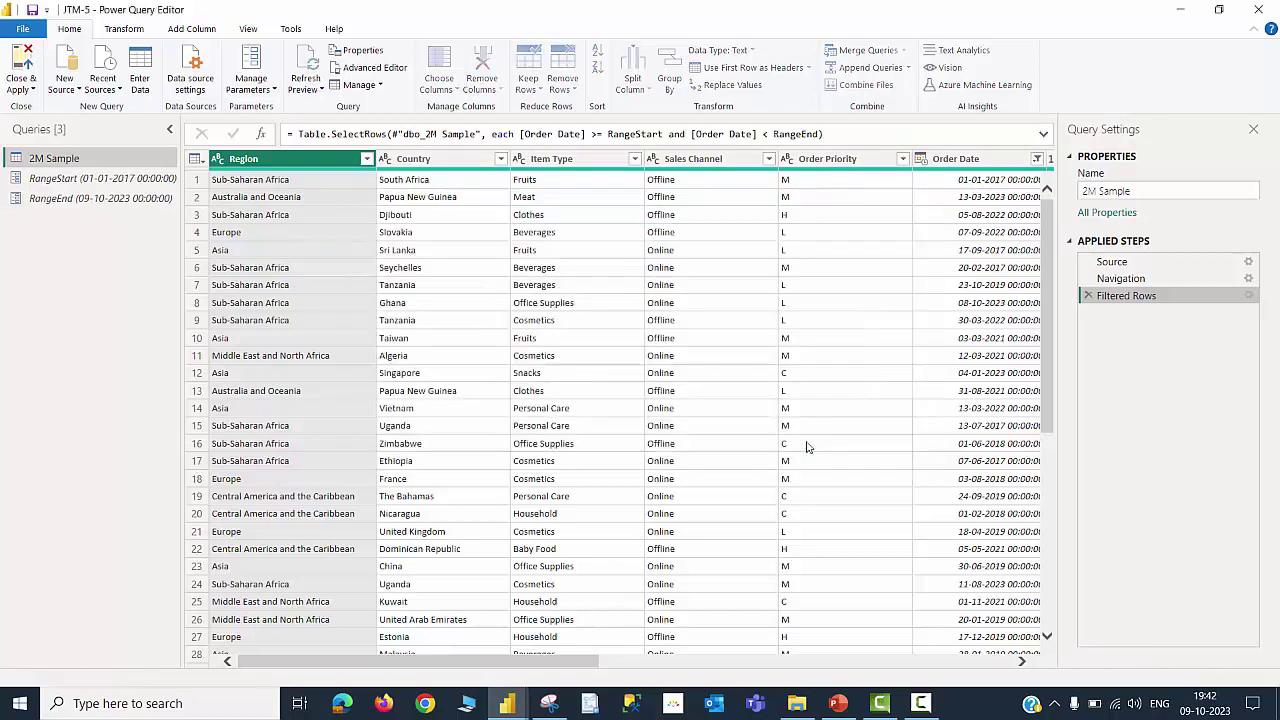
# Step: Close & Apply so the cards read Profit 759bn and Transactions 1934748
pyautogui.click(24, 68)
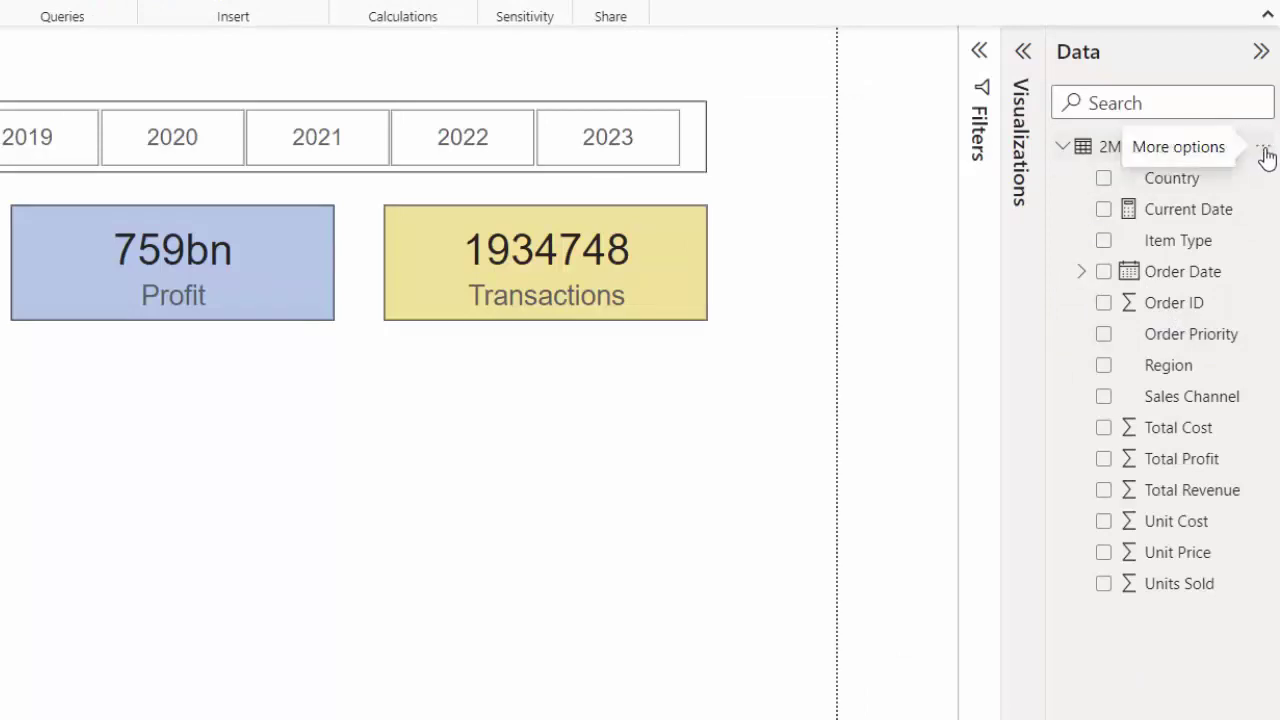
# Step: Turn on incremental refresh for the 2M Sample table, archiving 3 years of data
pyautogui.click(1264, 152)
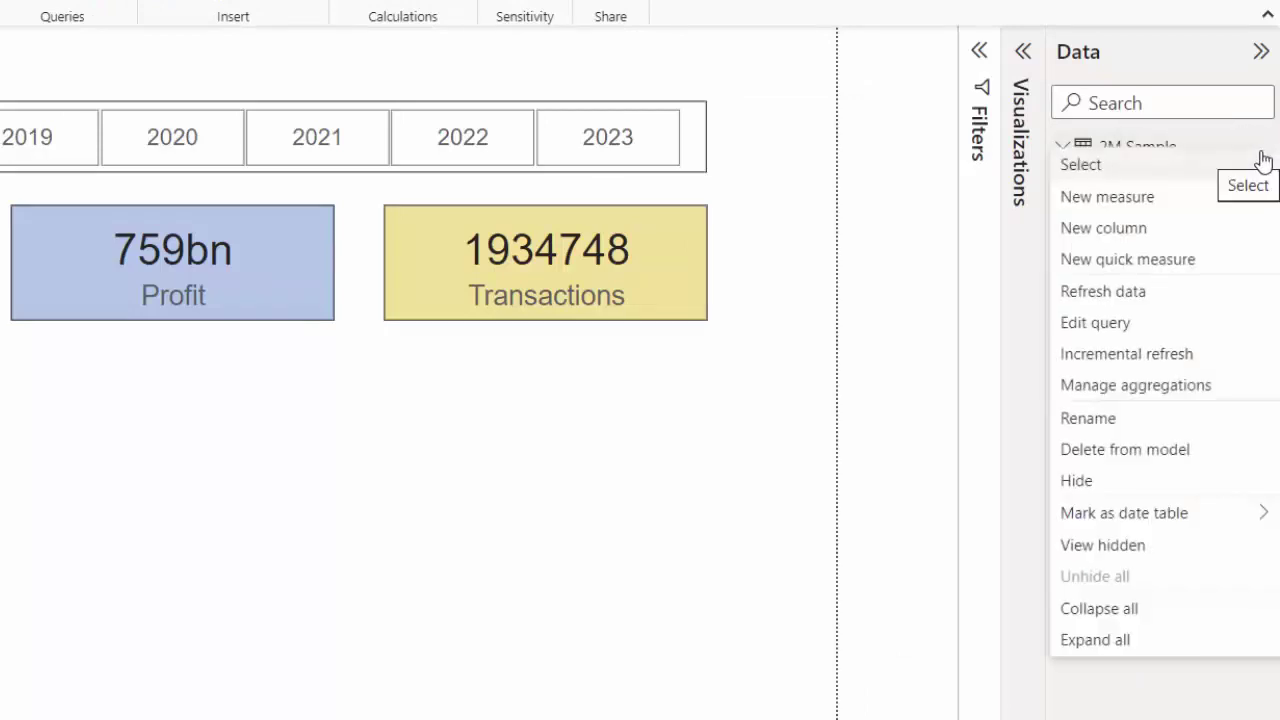
pyautogui.click(1165, 356)
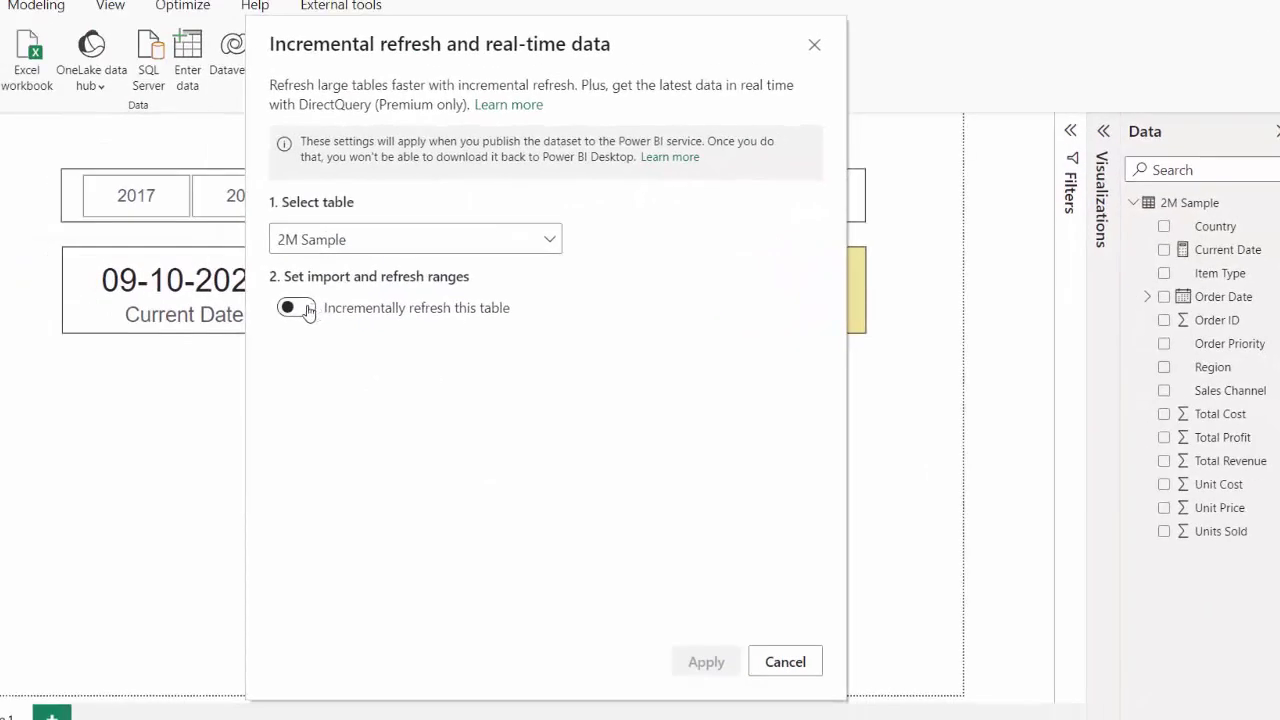
pyautogui.click(298, 308)
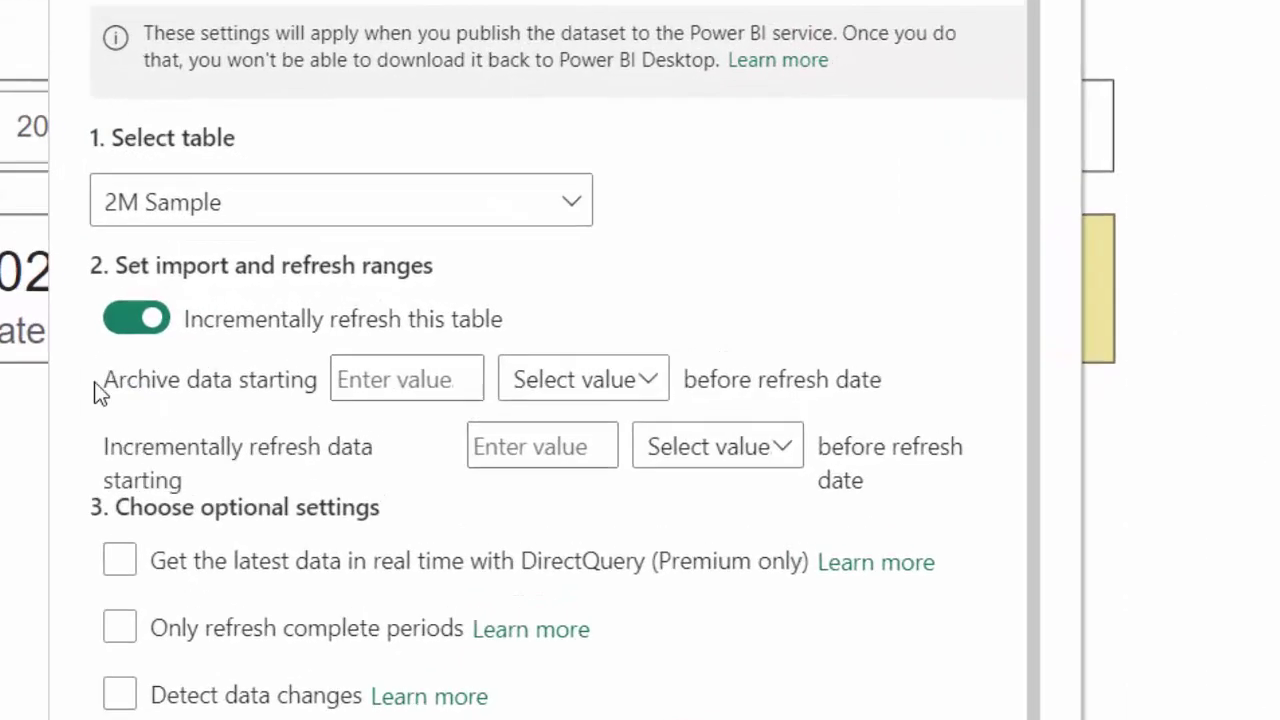
pyautogui.click(406, 388)
pyautogui.write('3')
pyautogui.click(607, 385)
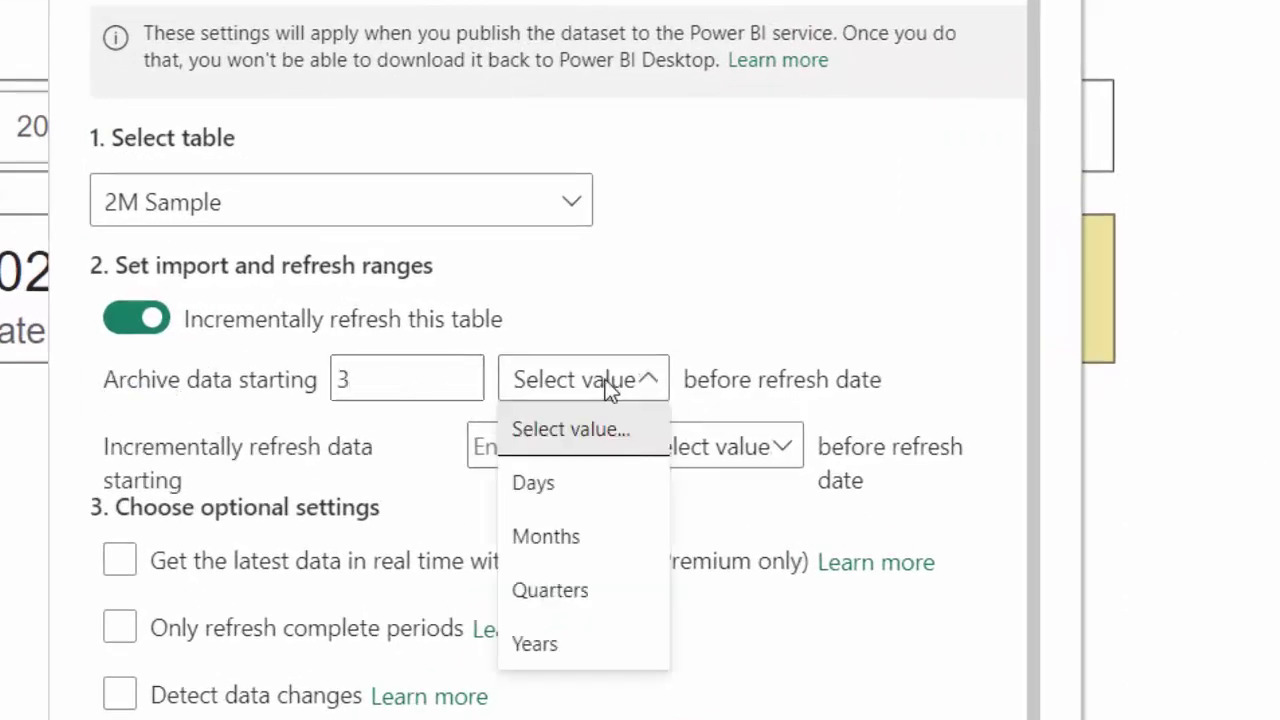
pyautogui.click(549, 644)
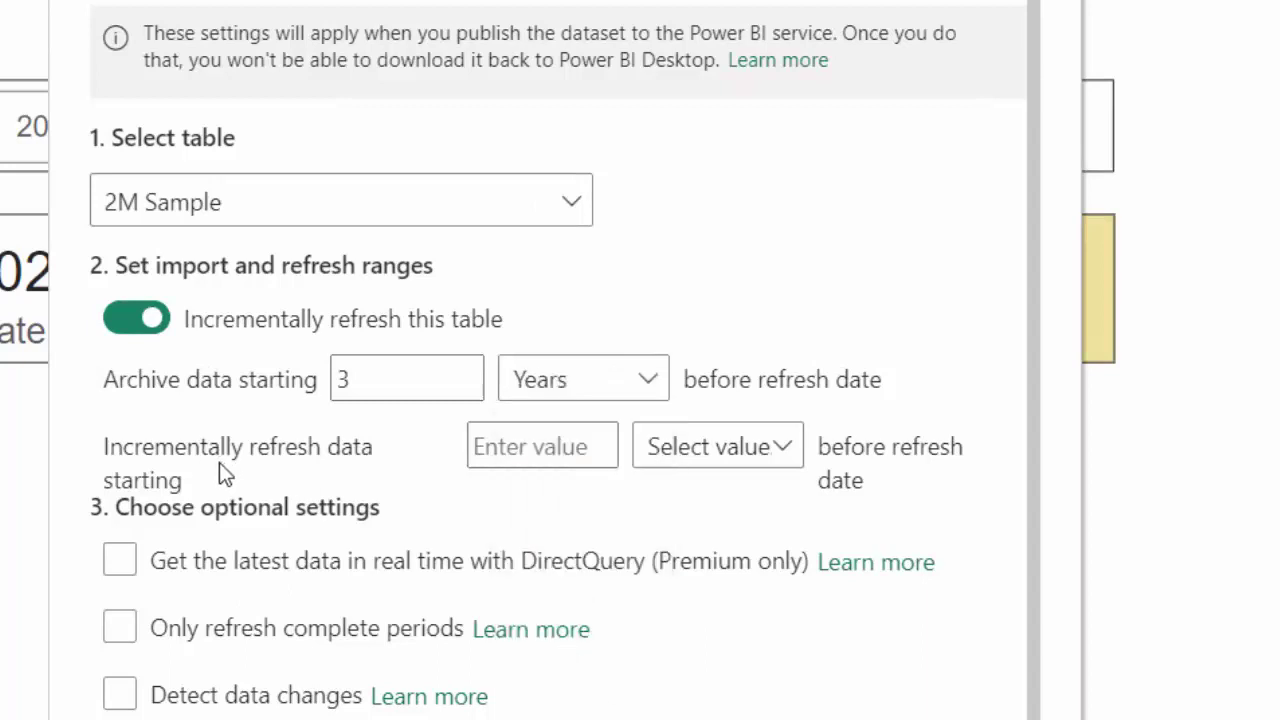
# Step: Refresh the last 10 days incrementally, apply the policy, and publish the report to the selected workspace
pyautogui.click(508, 446)
pyautogui.write('10')
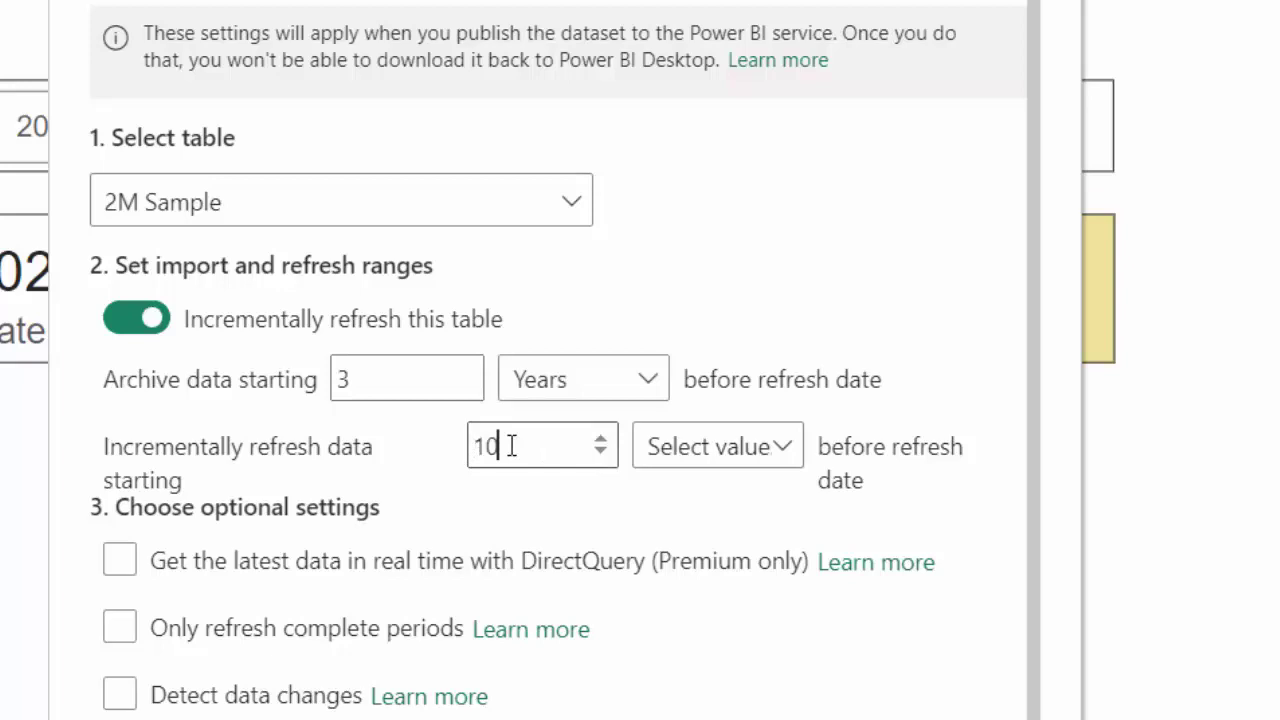
pyautogui.click(708, 450)
pyautogui.click(703, 553)
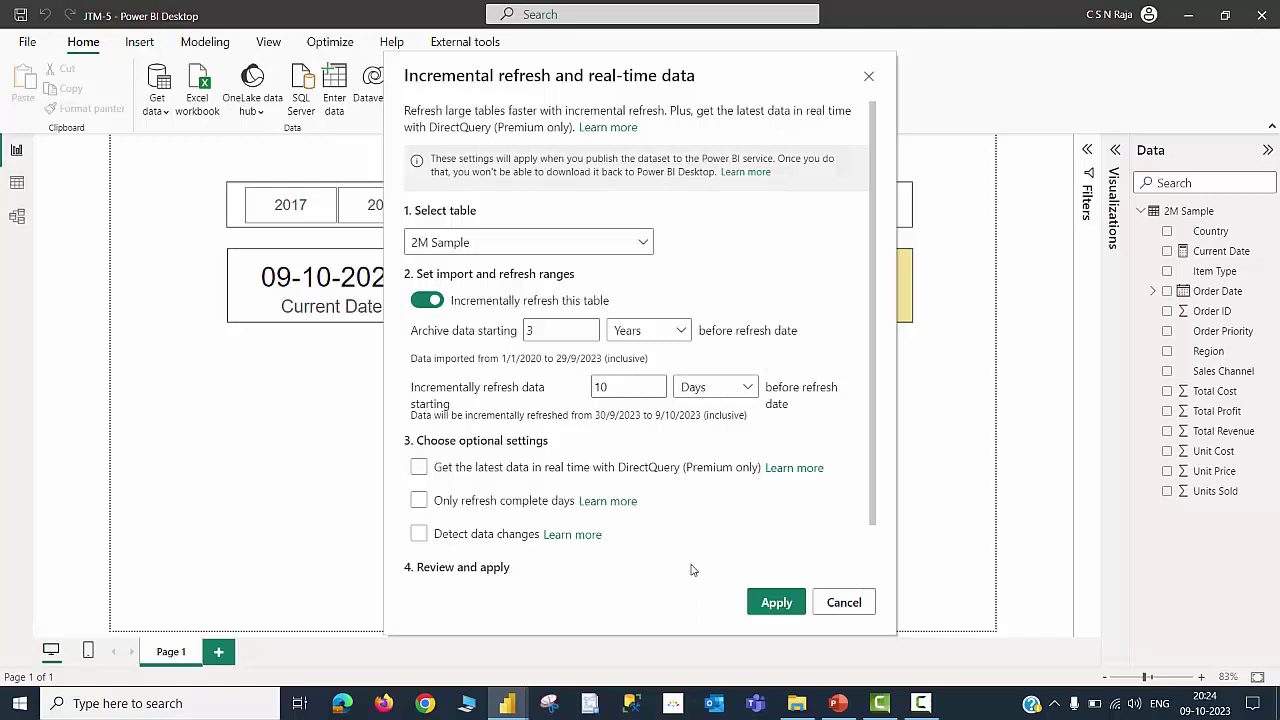
pyautogui.click(774, 602)
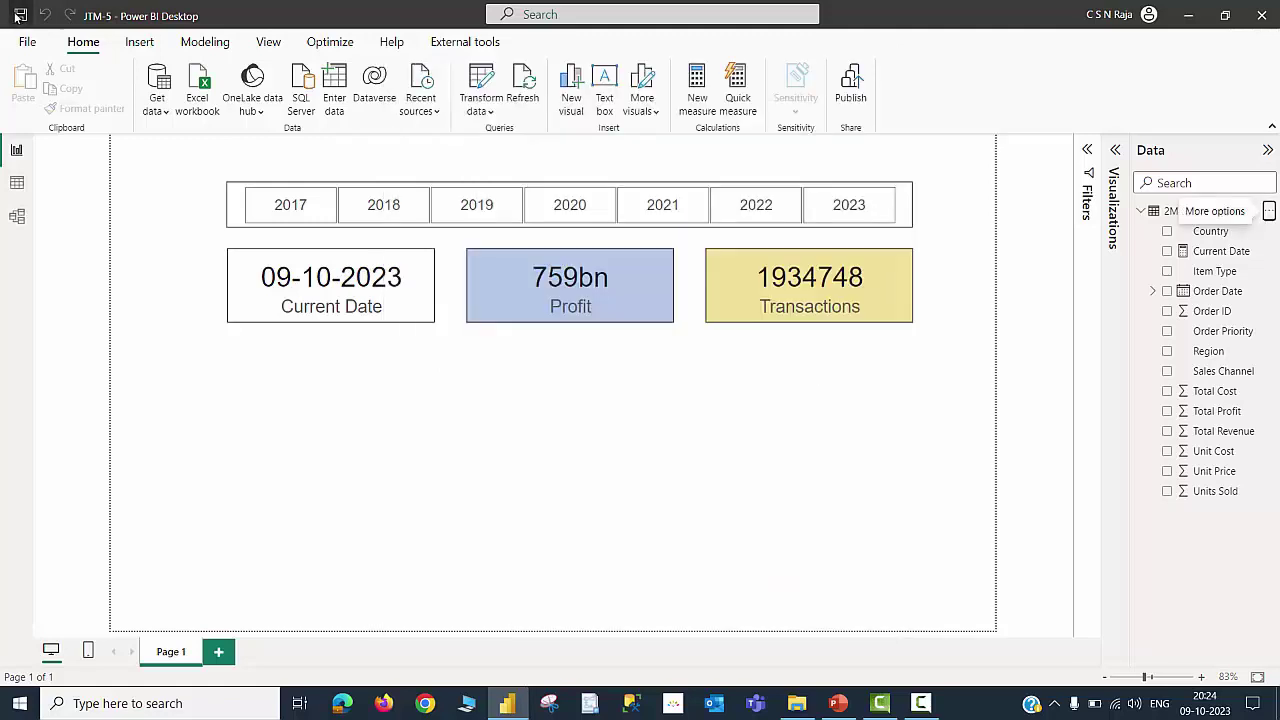
pyautogui.click(851, 85)
pyautogui.click(762, 469)
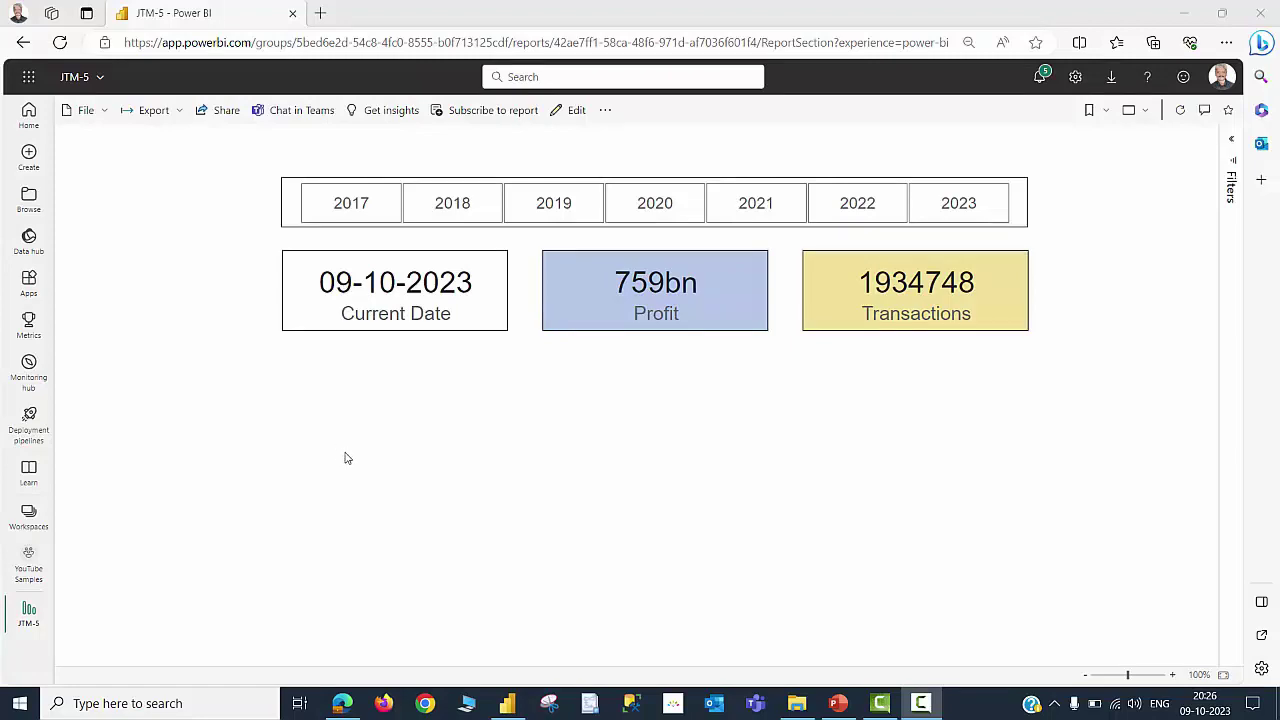
pyautogui.click(506, 705)
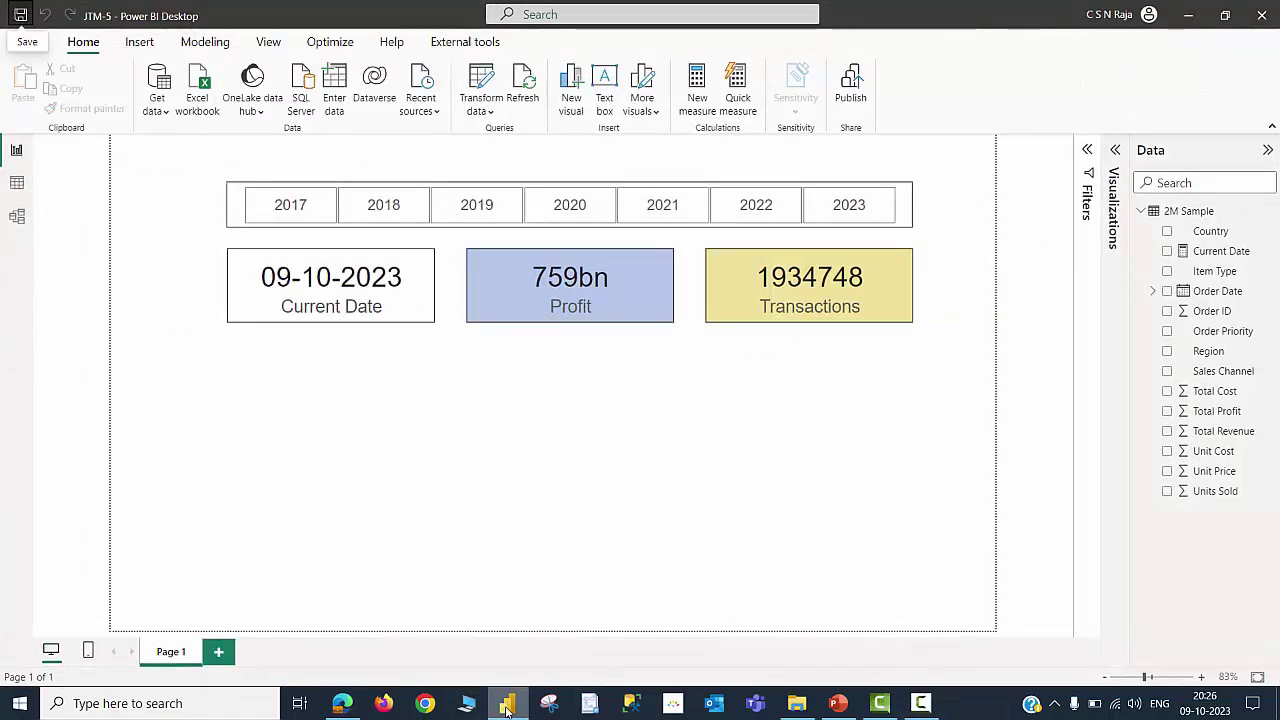
pyautogui.click(507, 706)
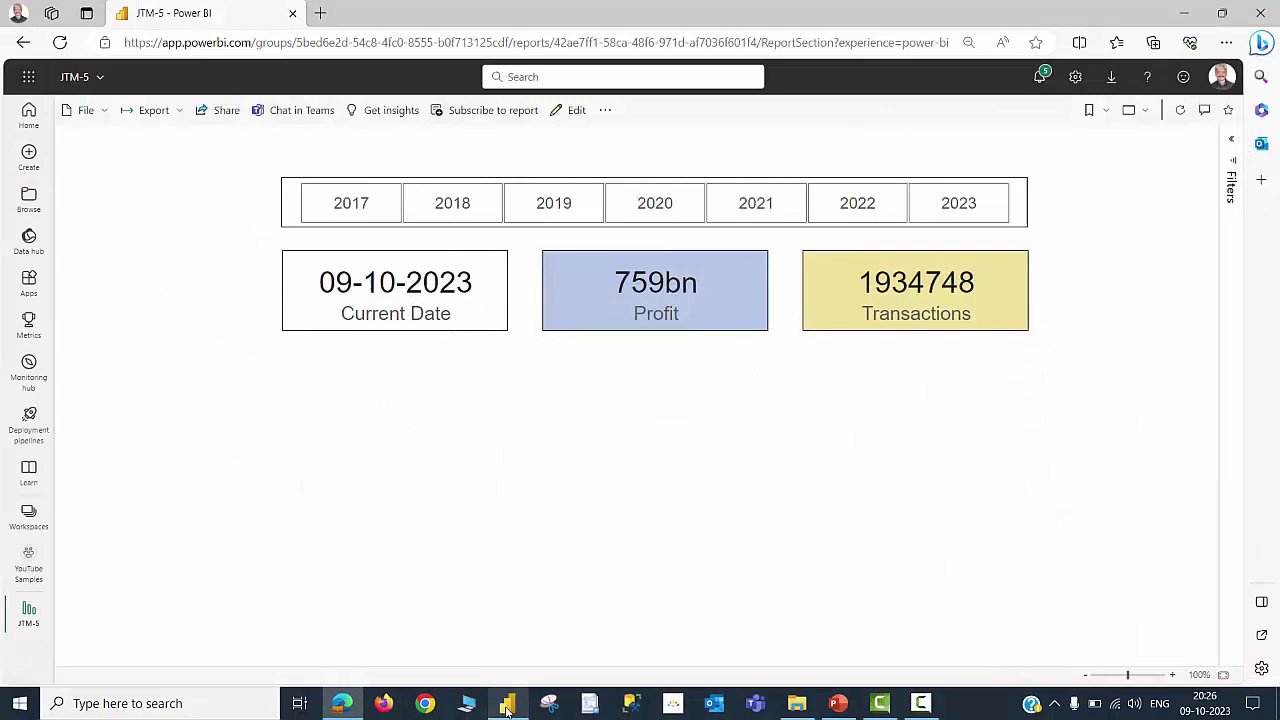
pyautogui.click(507, 706)
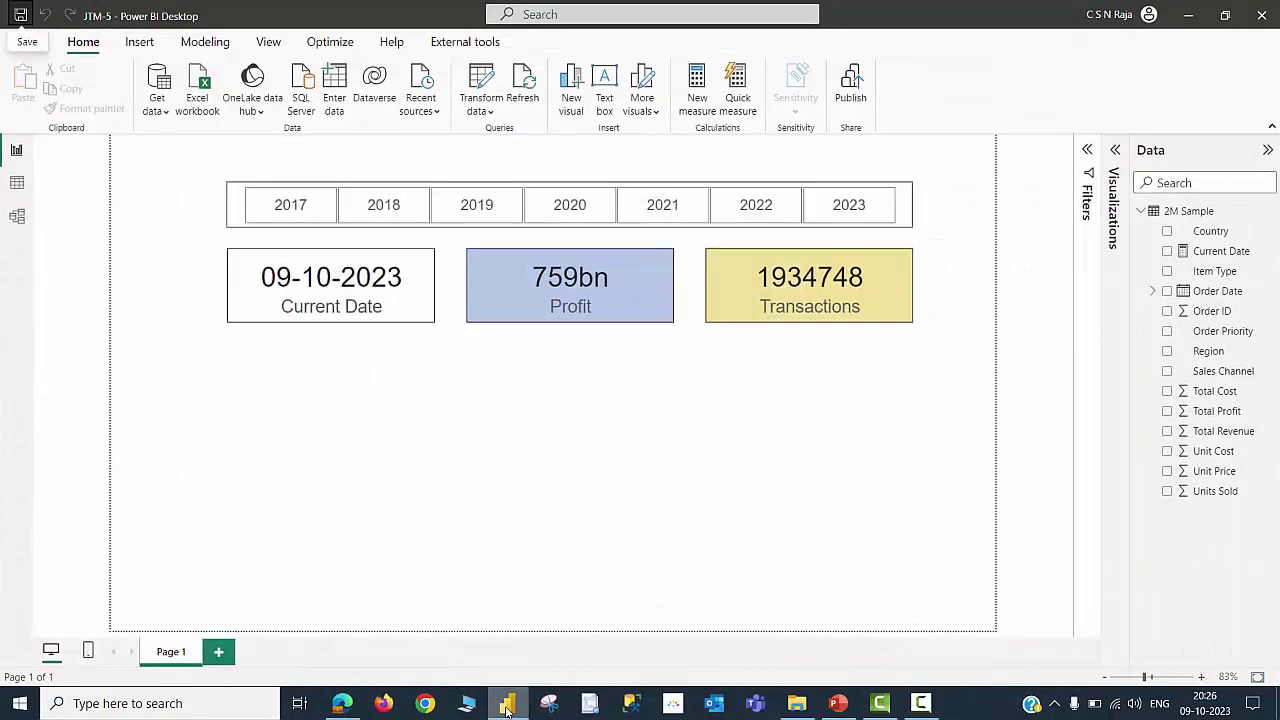
pyautogui.click(507, 706)
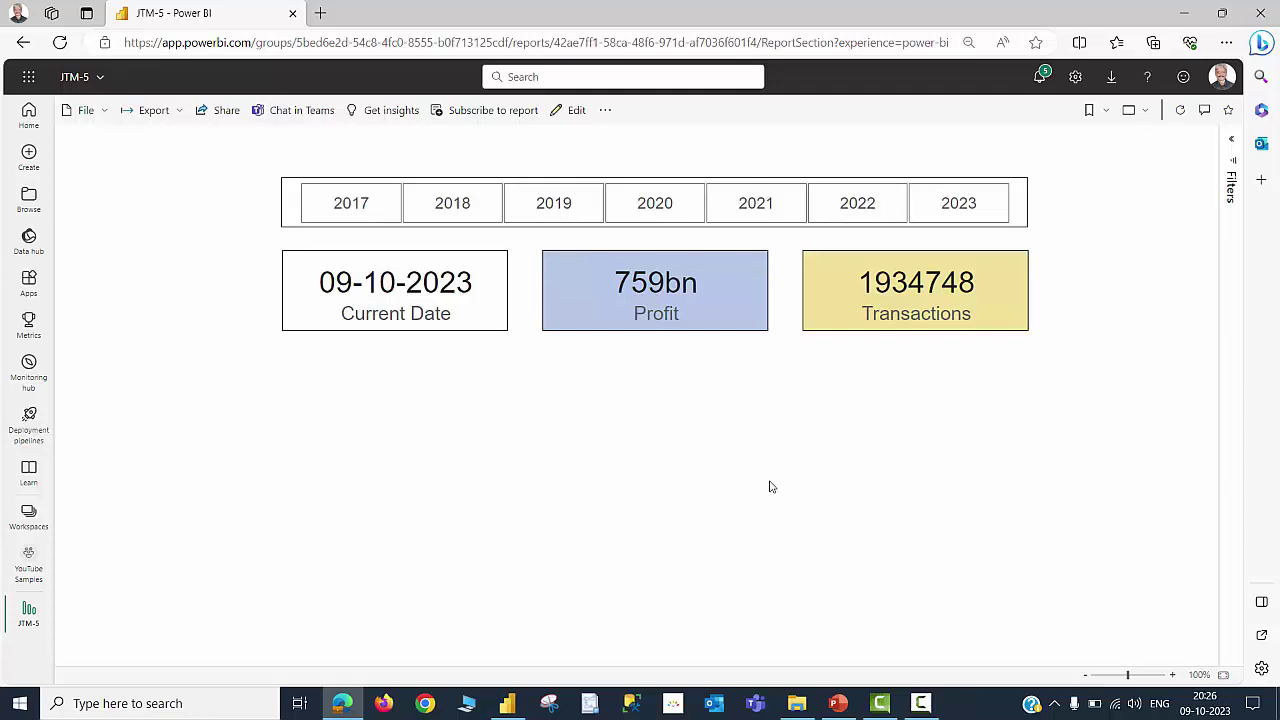
# Step: Run Refresh now on the JTM-5 dataset in YouTube Samples, then reopen the JTM-5 report
pyautogui.click(29, 566)
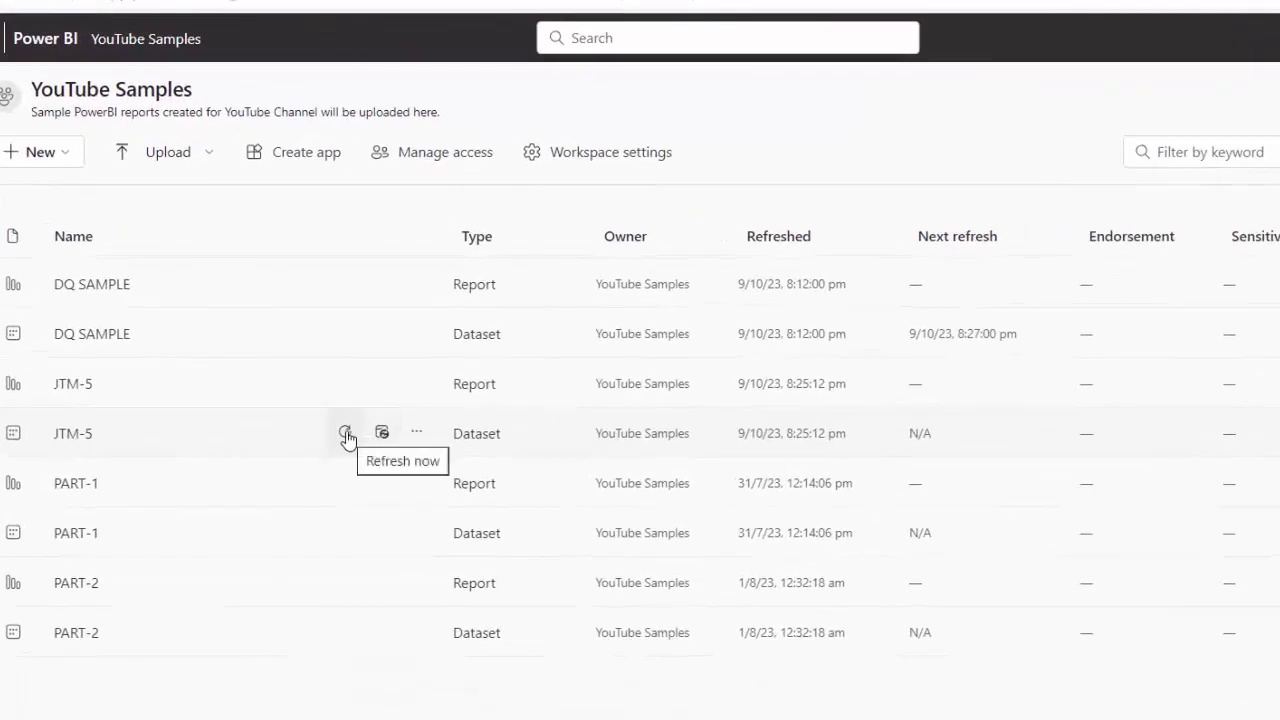
pyautogui.click(345, 433)
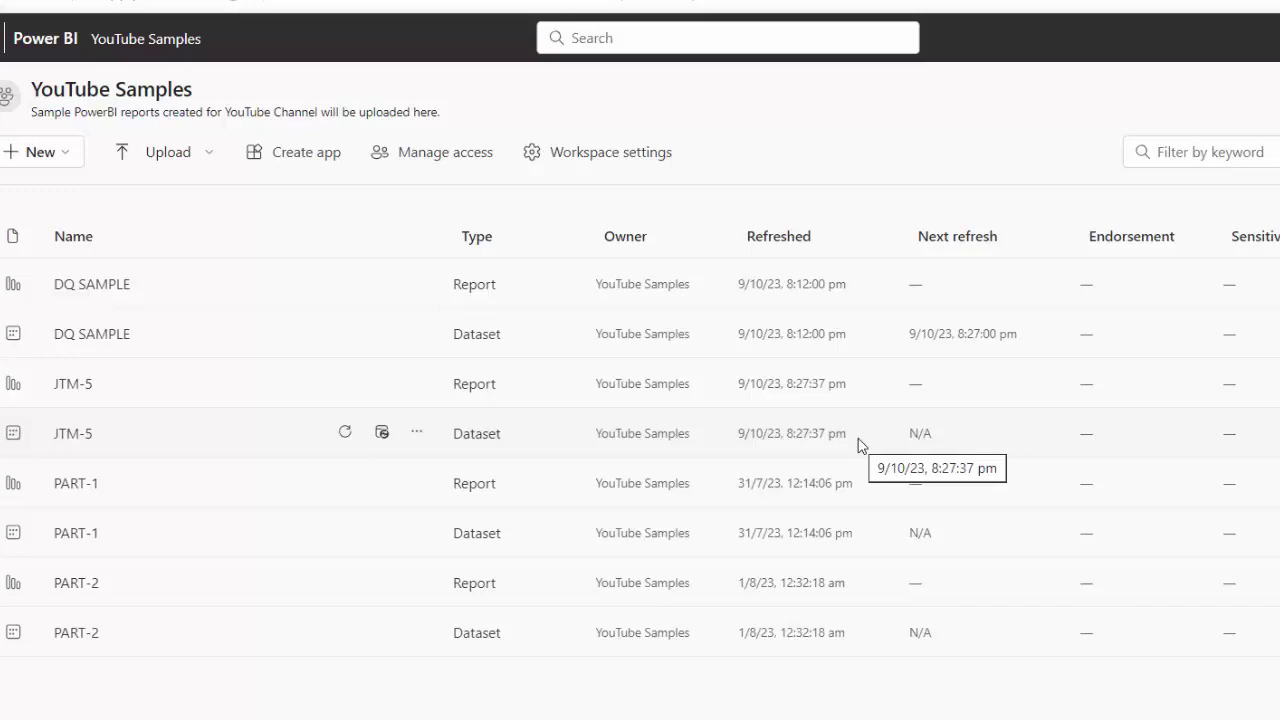
pyautogui.click(73, 383)
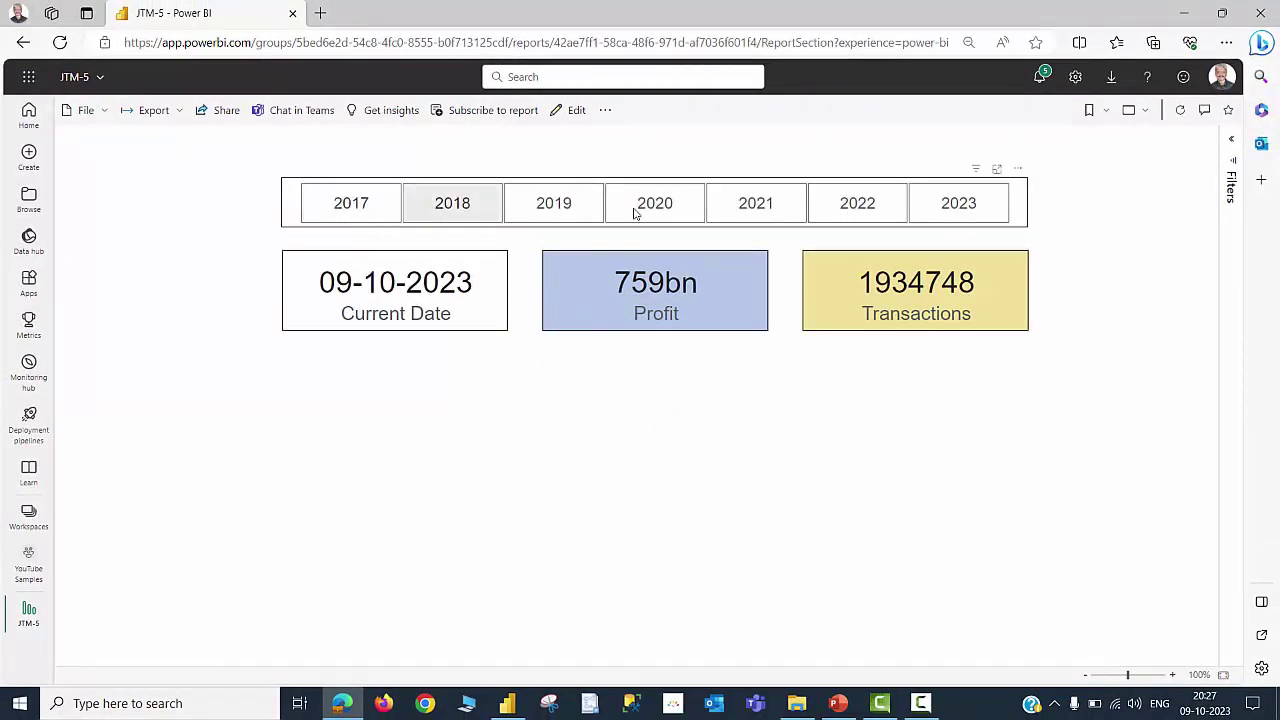
# Step: Refresh the report visuals so only 2020–2023 remain, with Profit 424bn and 1078976 transactions
pyautogui.click(1181, 113)
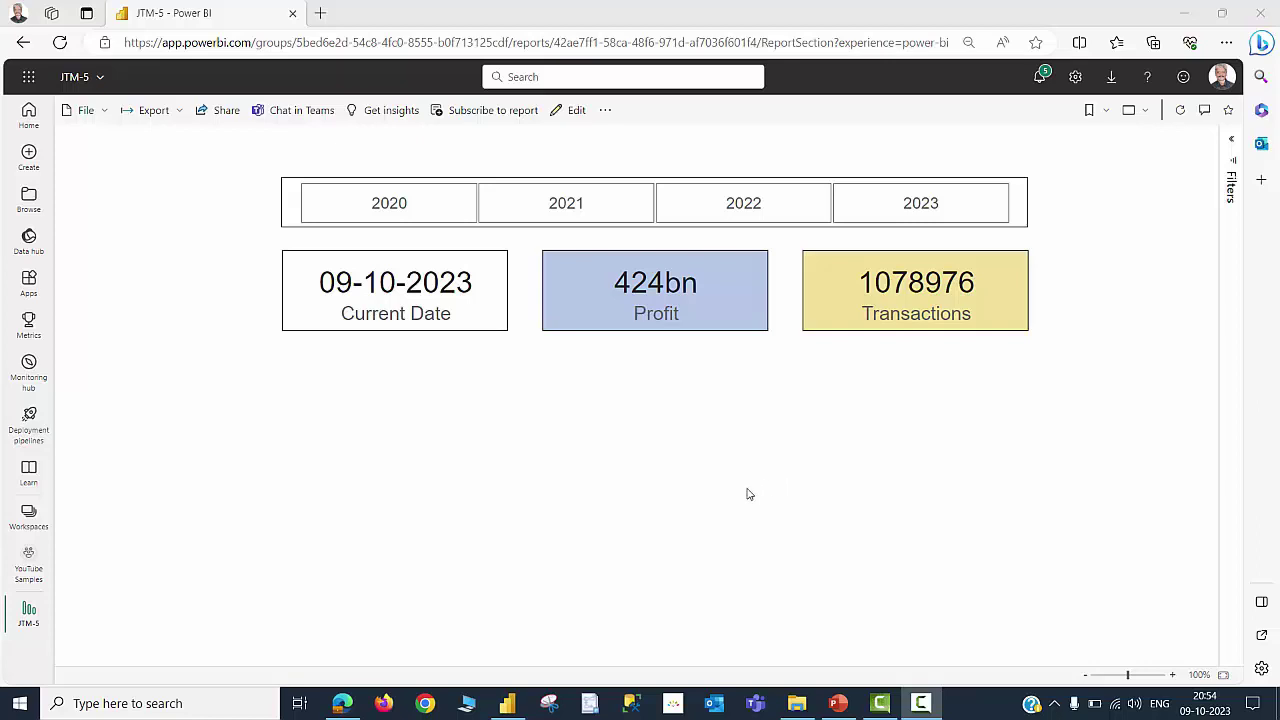
# Step: Back in Power BI Desktop, change the RangeStart parameter to 01-01-2020
pyautogui.click(510, 705)
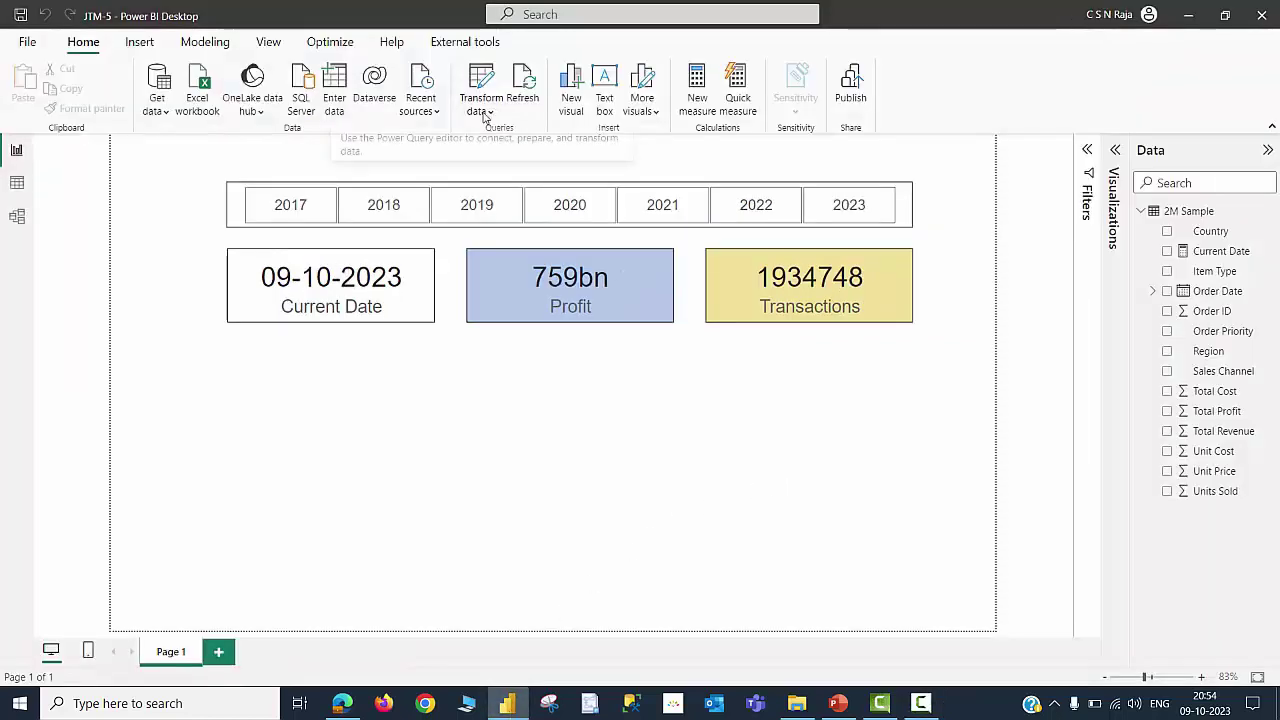
pyautogui.click(484, 113)
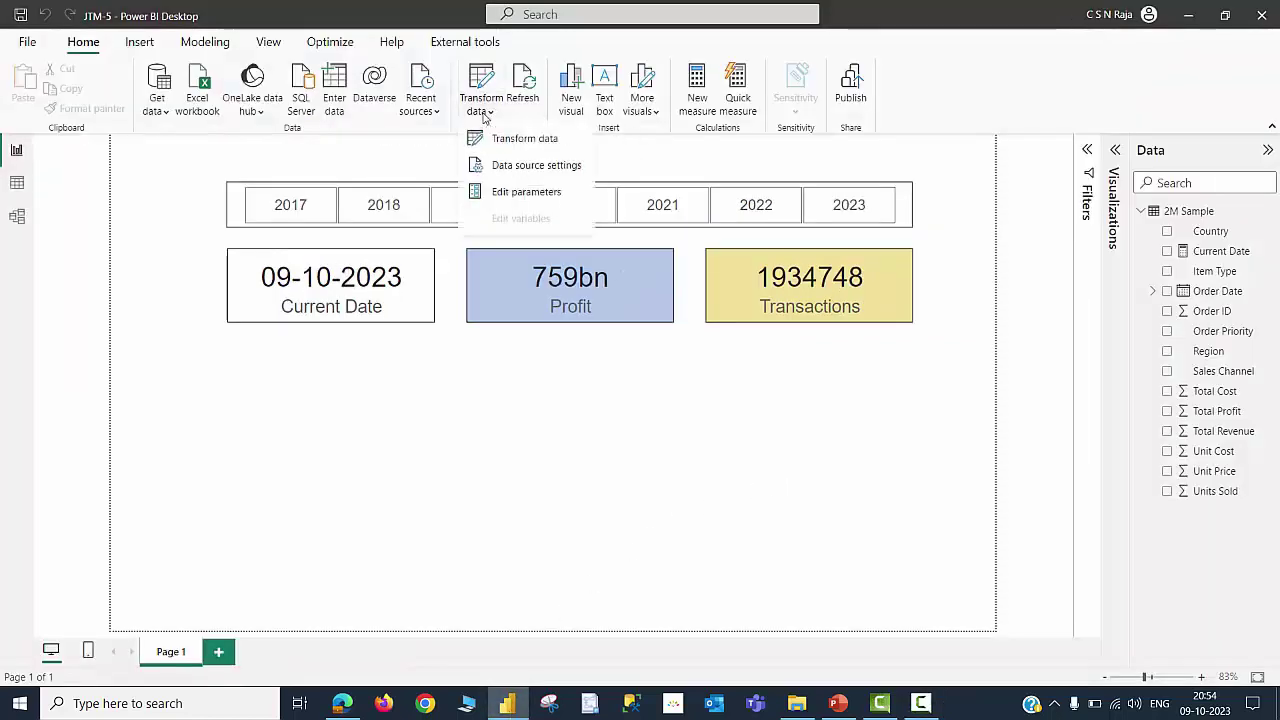
pyautogui.click(506, 193)
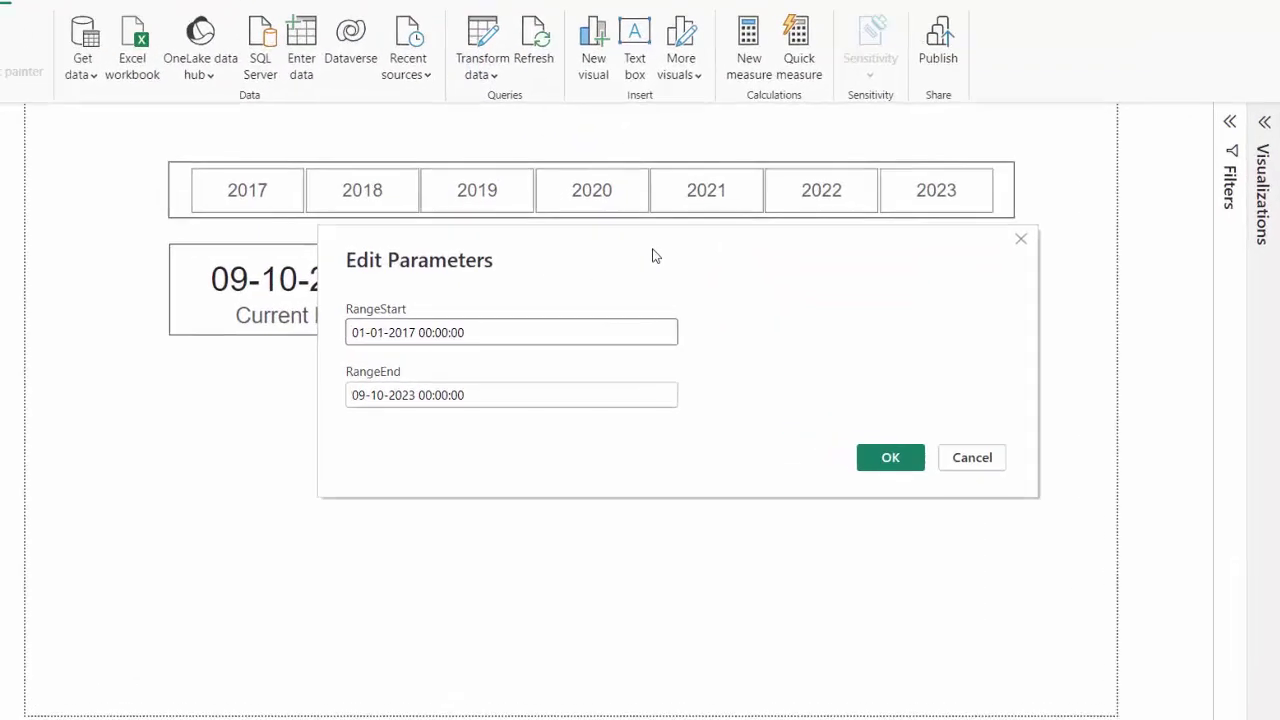
pyautogui.click(357, 537)
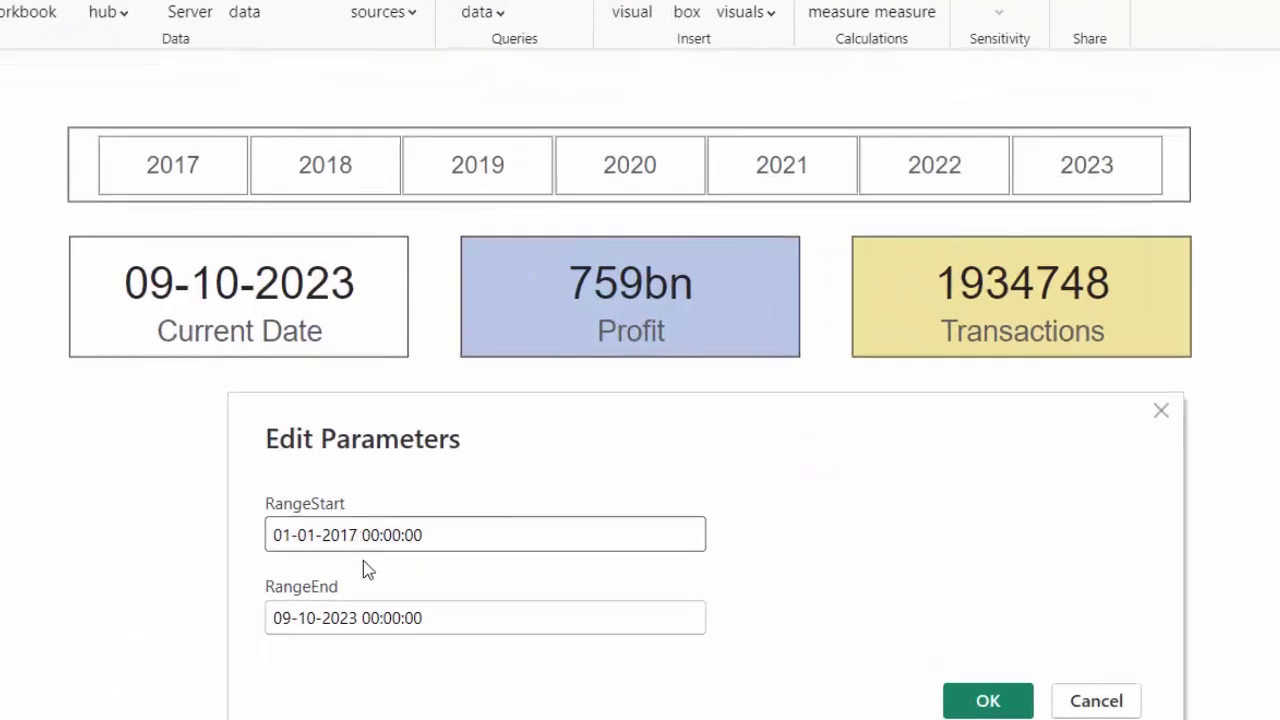
pyautogui.press('BackSpace')
pyautogui.press('BackSpace')
pyautogui.write('20')
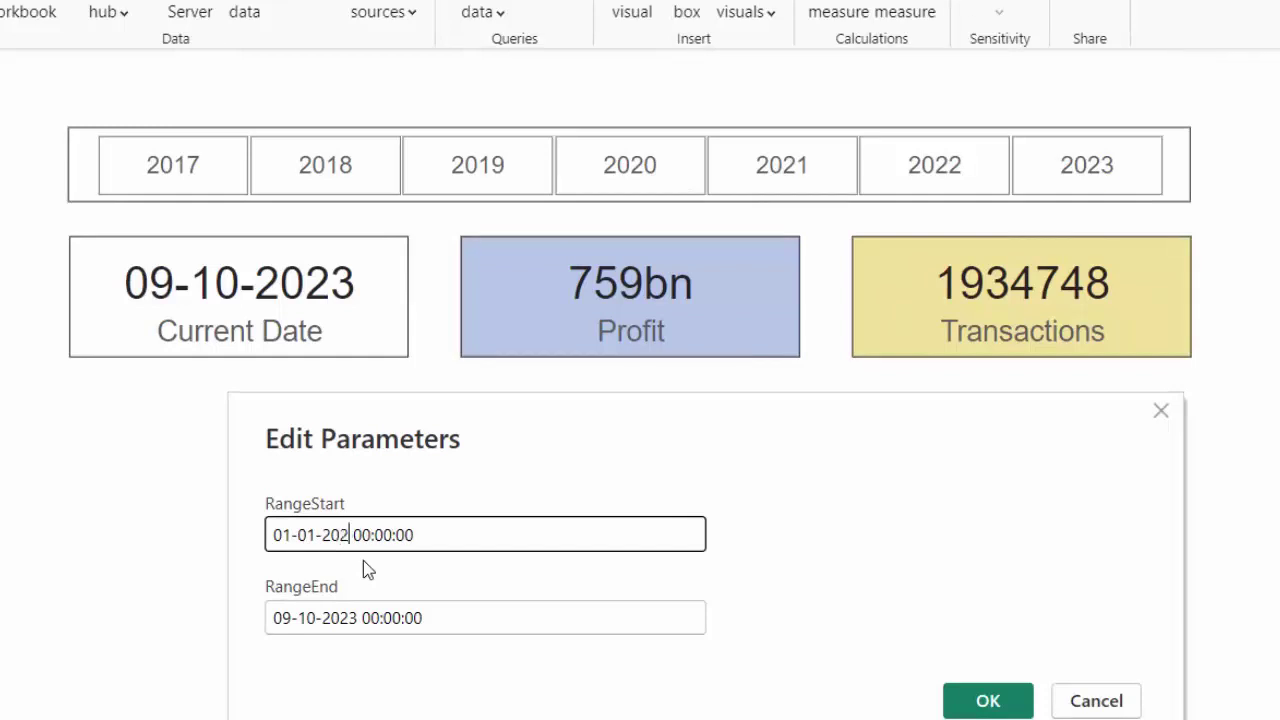
# Step: Set RangeEnd to 10-10-2023, confirm, and apply the query changes to reload the data
pyautogui.click(293, 617)
pyautogui.press('BackSpace')
pyautogui.press('BackSpace')
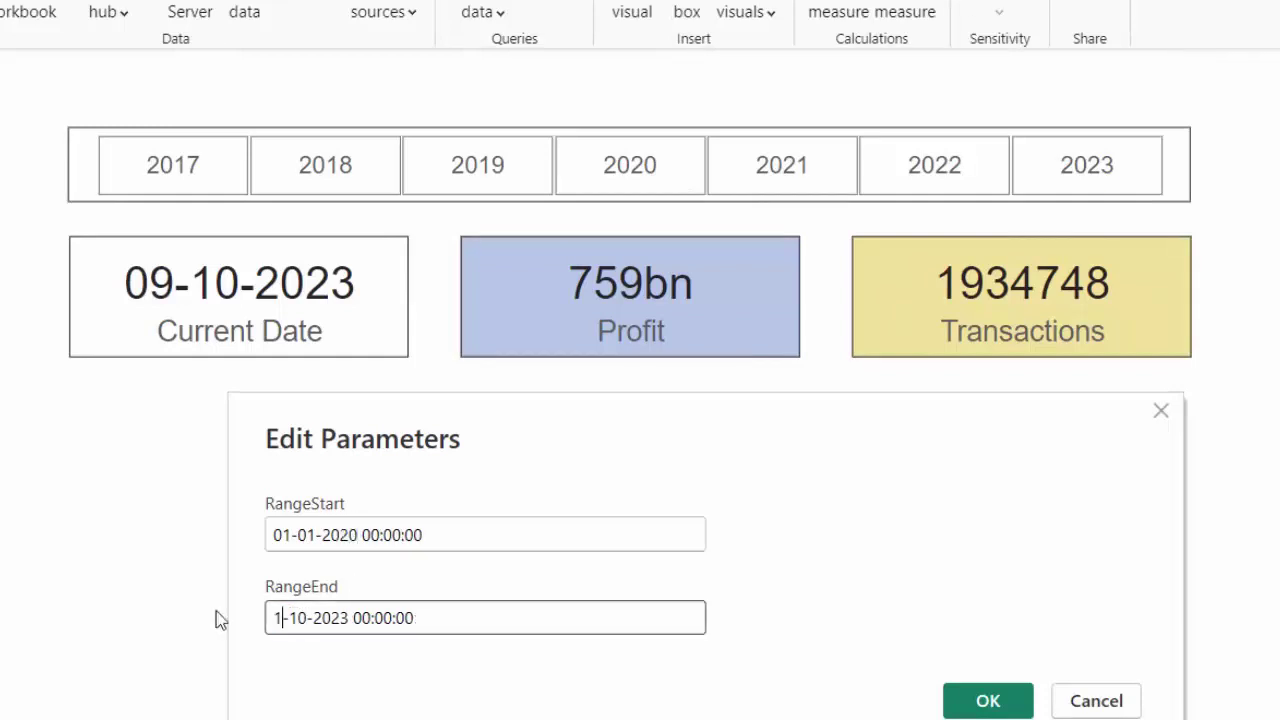
pyautogui.write('10')
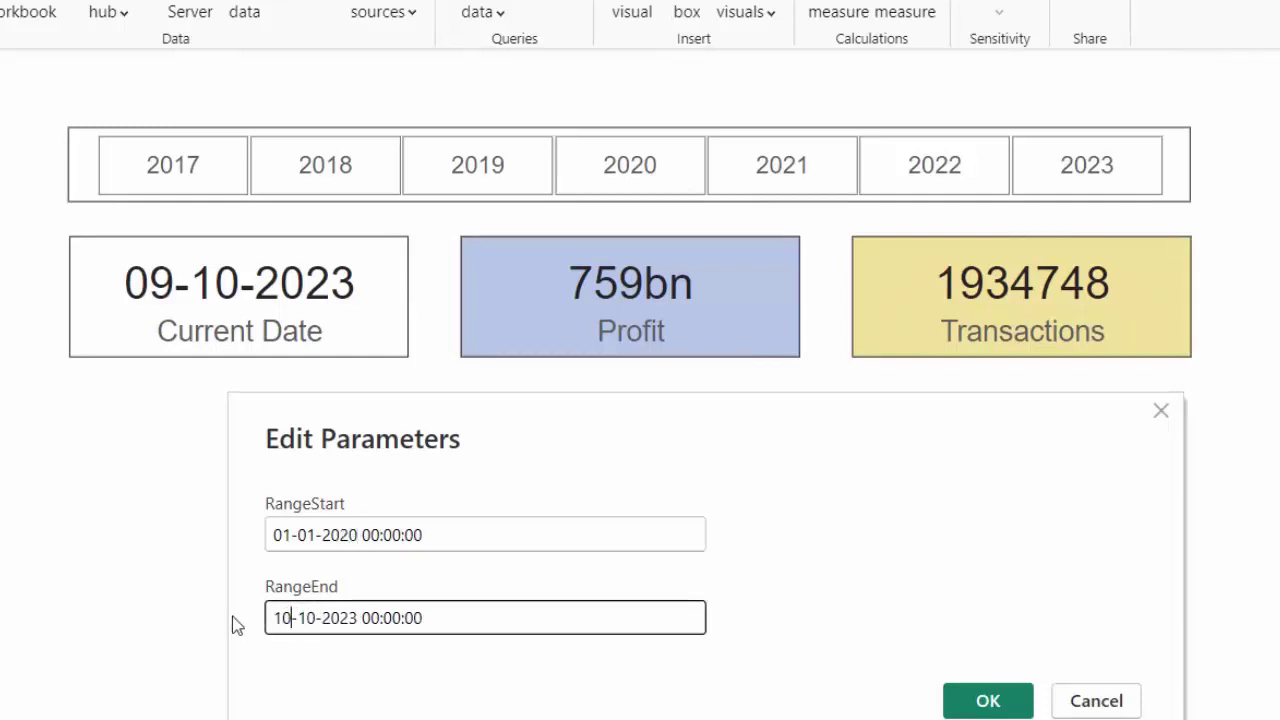
pyautogui.click(988, 702)
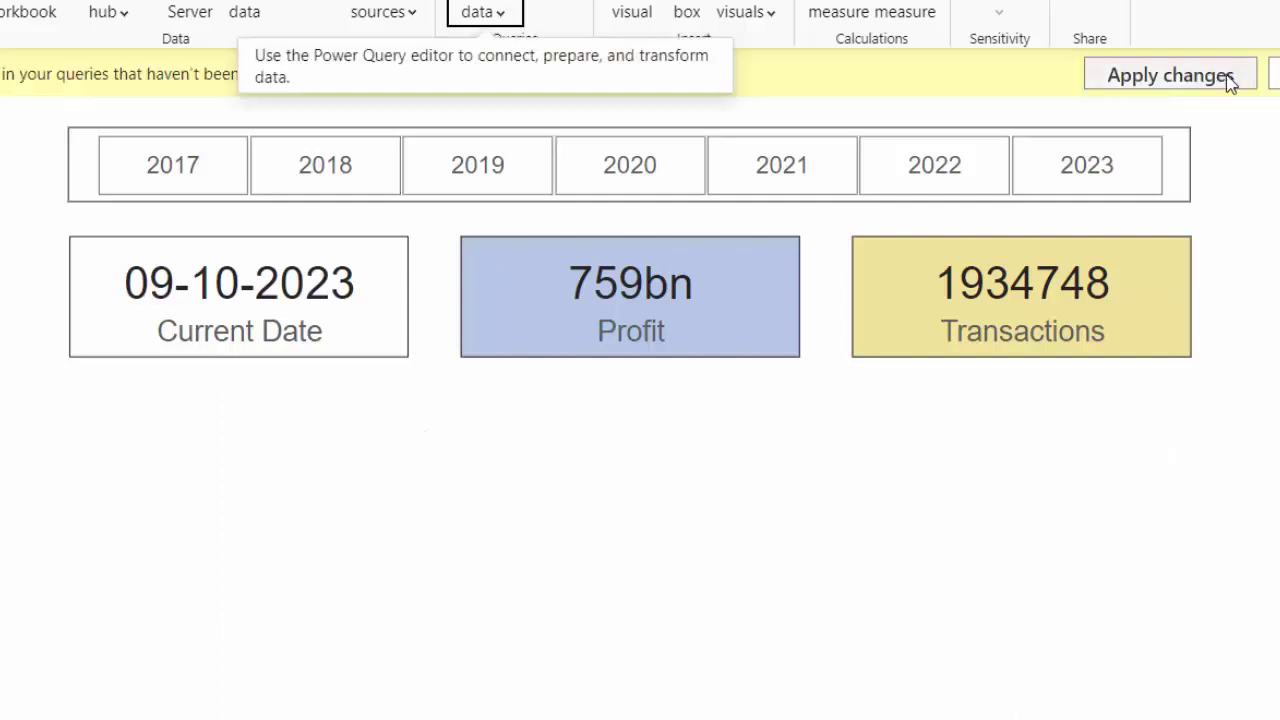
pyautogui.click(1229, 80)
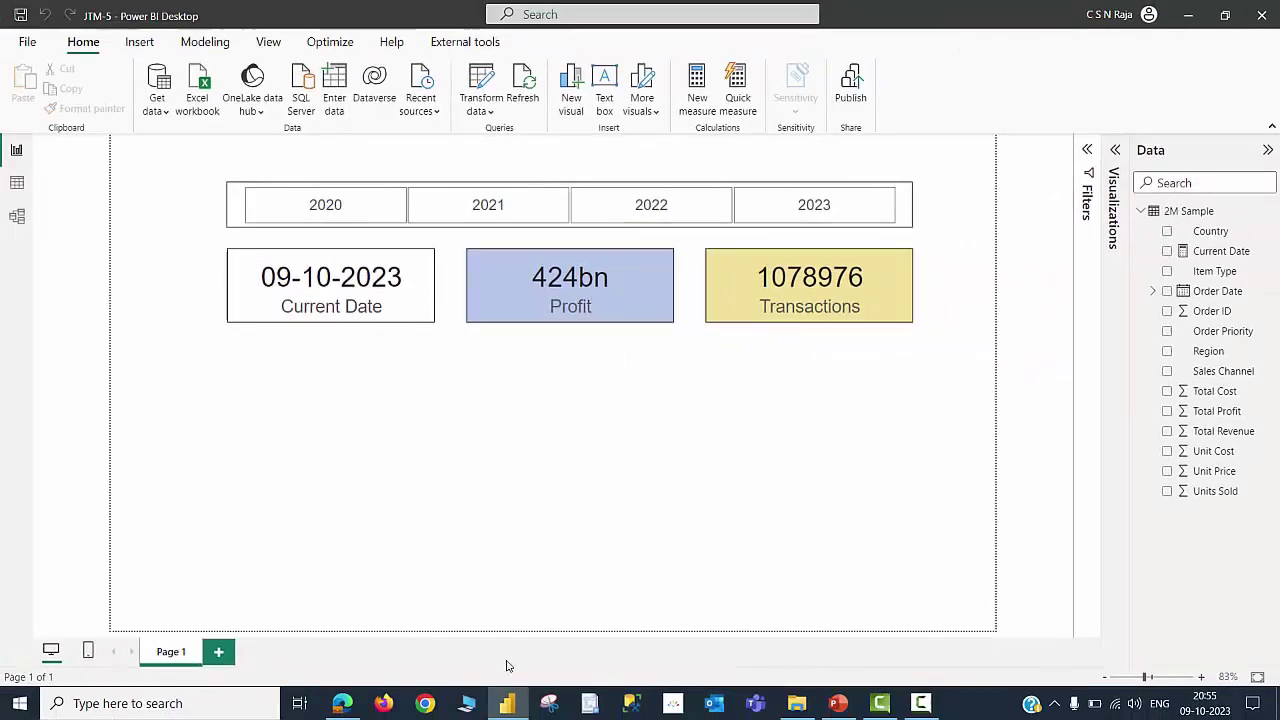
# Step: Compare the web report with Power BI Desktop's 2020–2023 Profit and Transactions figures
pyautogui.click(340, 705)
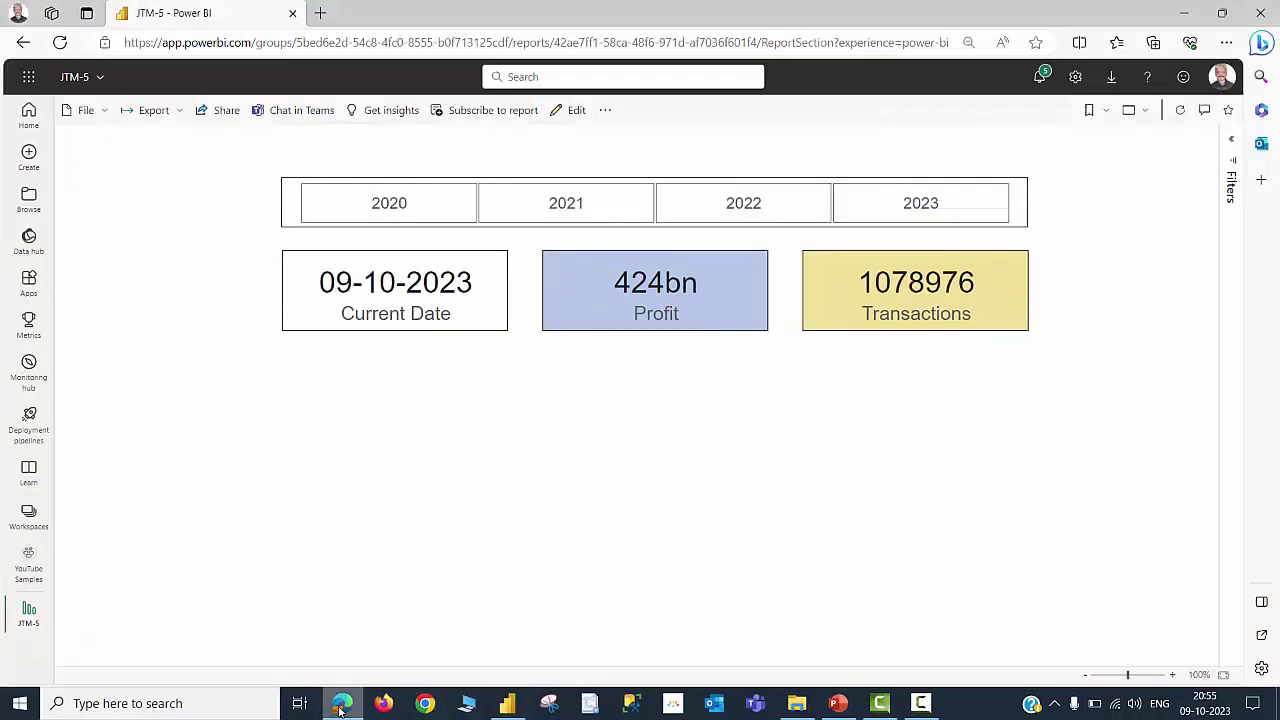
pyautogui.click(340, 705)
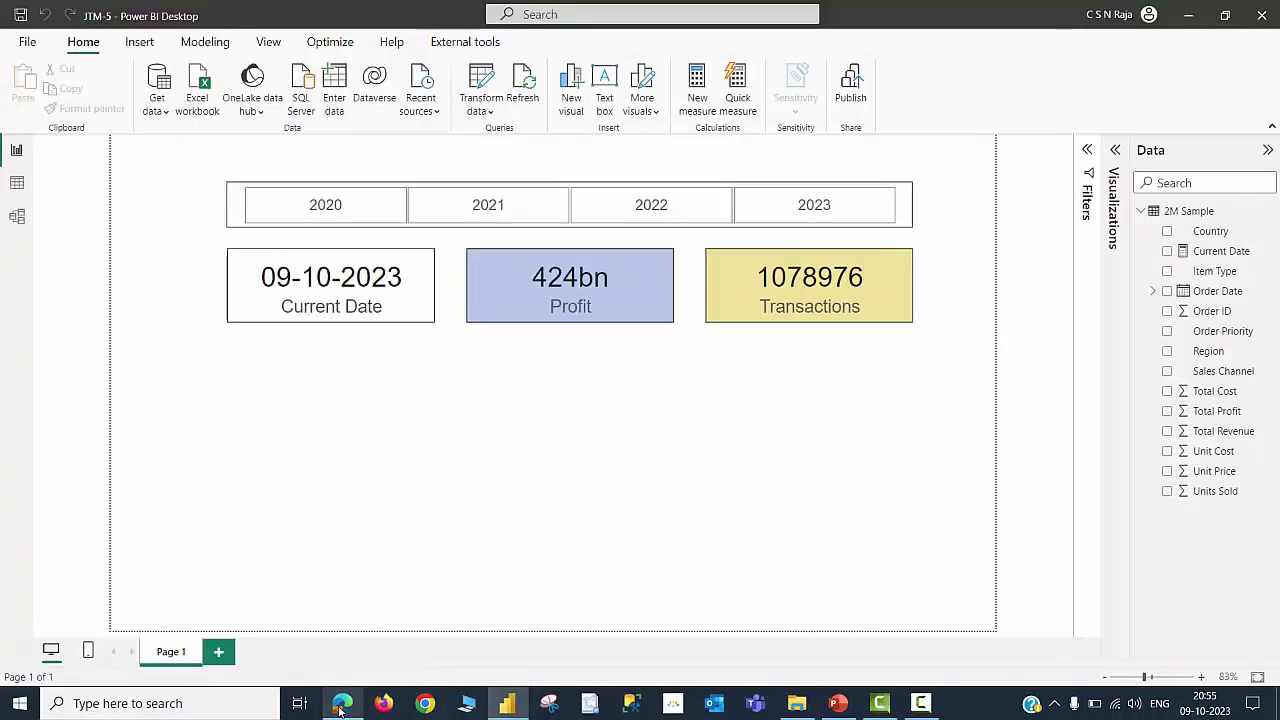
pyautogui.click(340, 705)
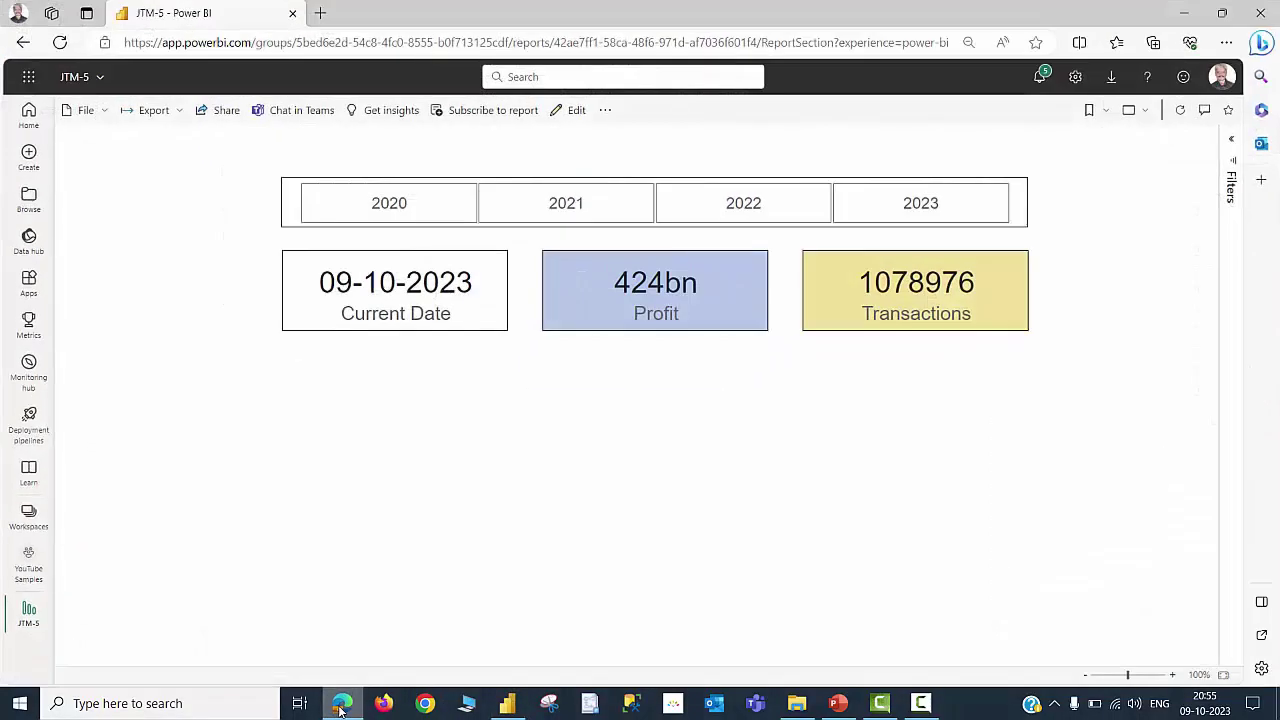
pyautogui.click(340, 705)
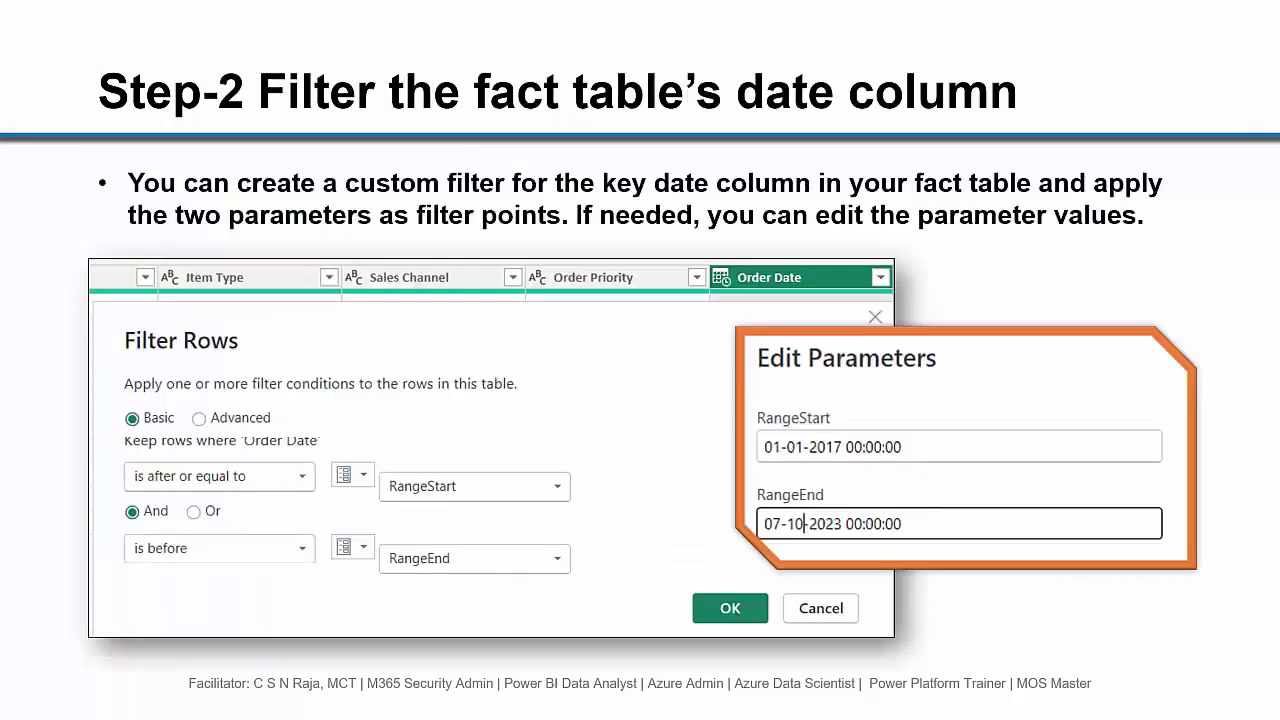
pyautogui.press('Right')
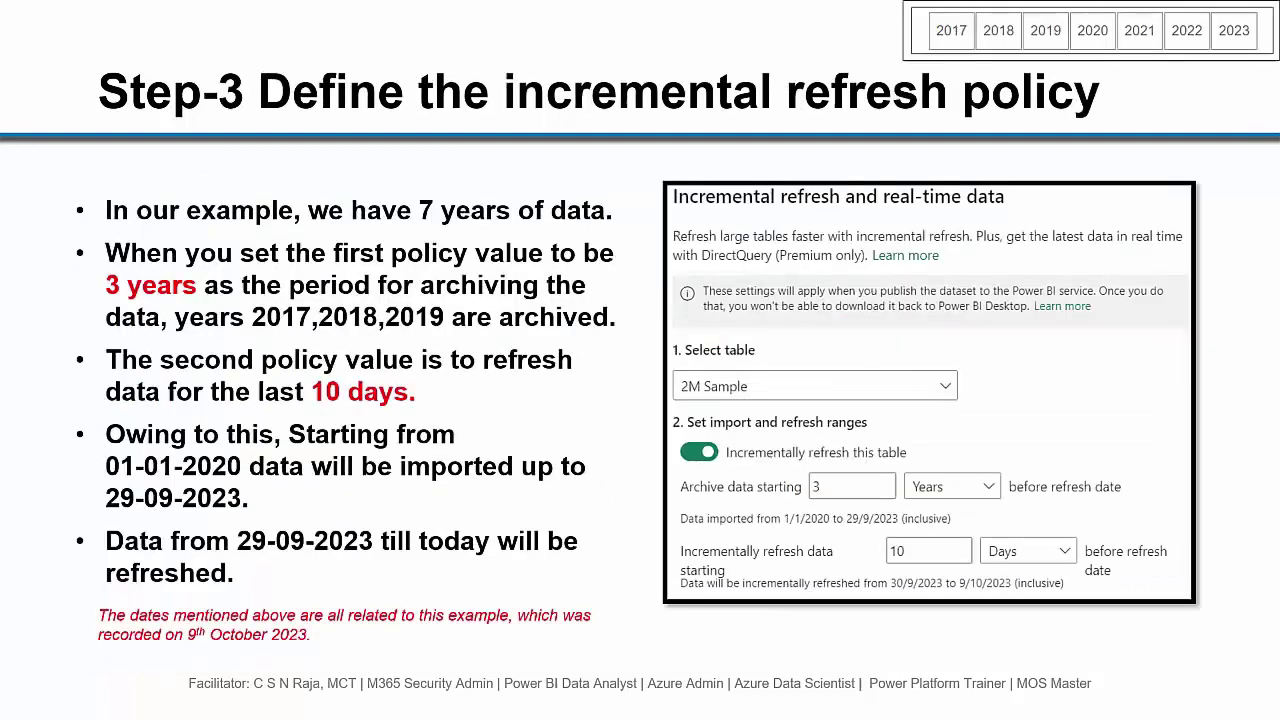